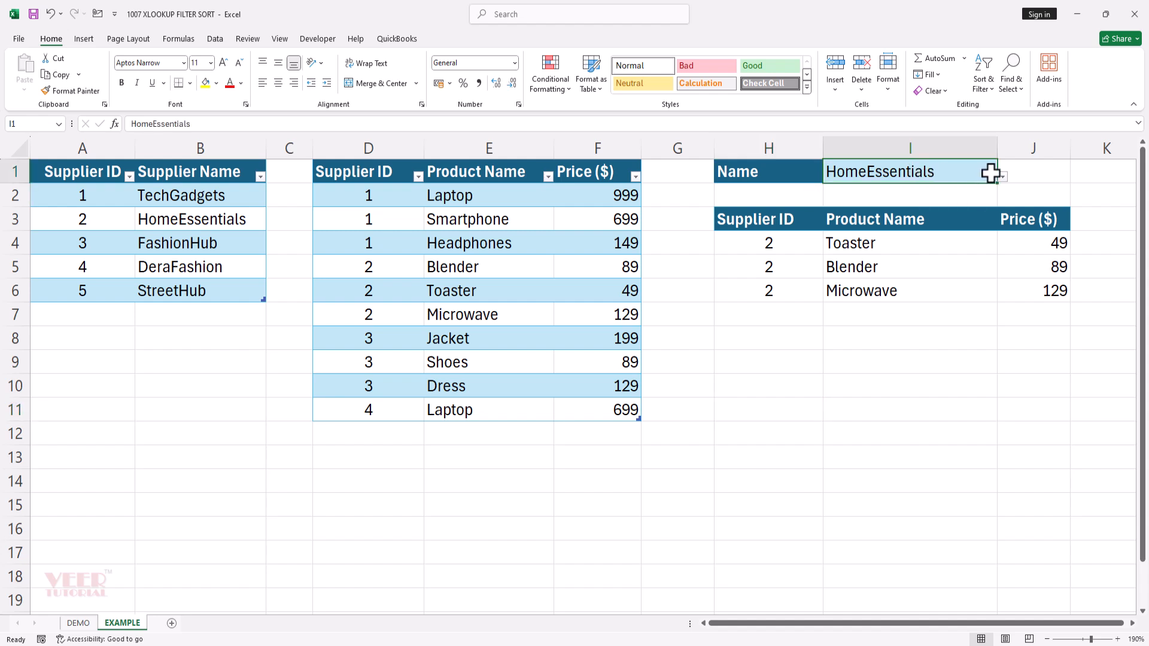
# Choose FashionHub as the supplier name in cell I1 of the EXAMPLE sheet.
pyautogui.click(1003, 176)
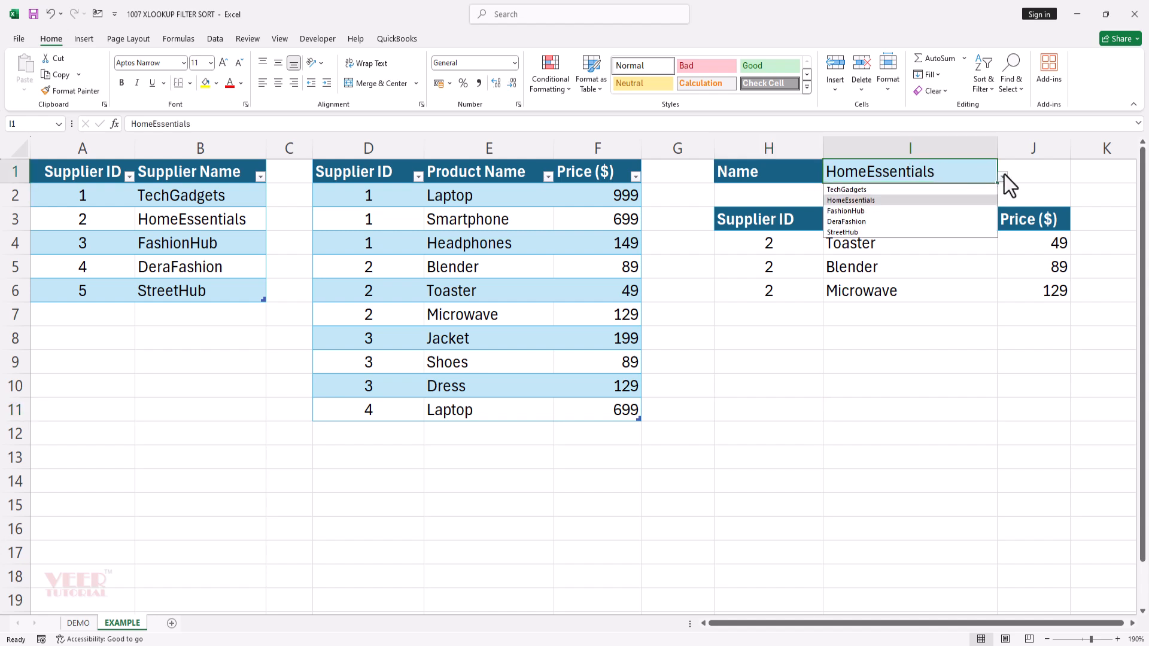
pyautogui.click(870, 211)
pyautogui.click(843, 440)
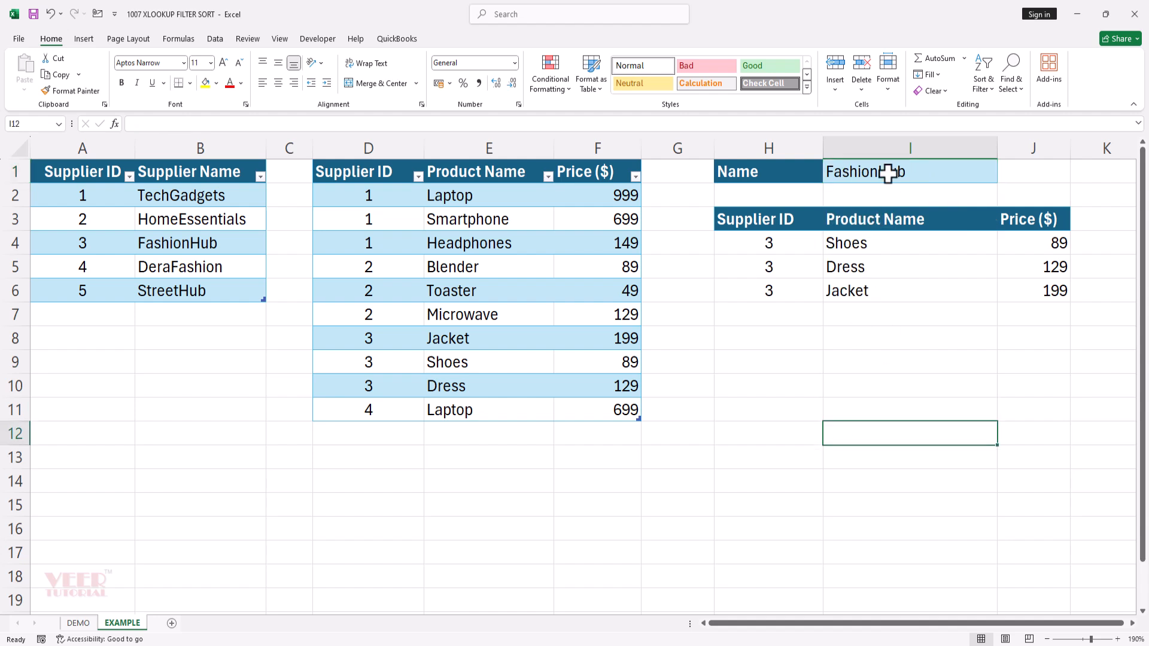
# Examine the supplier names, the product list and the filtered product results for the supplier chosen in I1.
pyautogui.click(888, 173)
pyautogui.moveTo(192, 196); pyautogui.dragTo(197, 290)
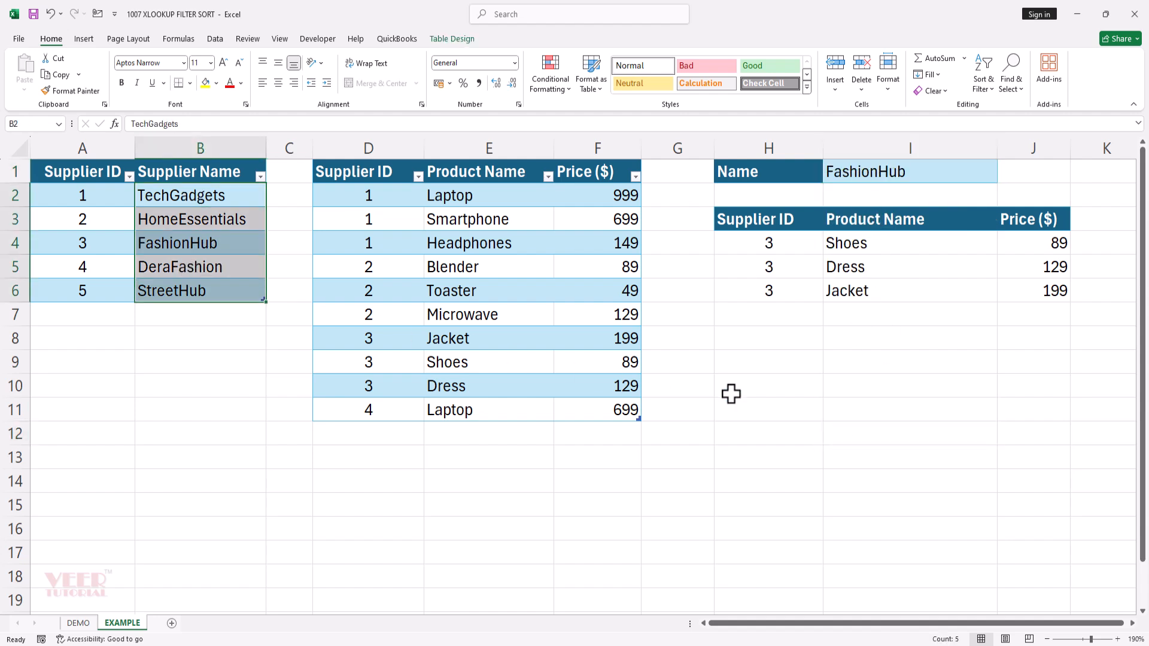
pyautogui.click(731, 393)
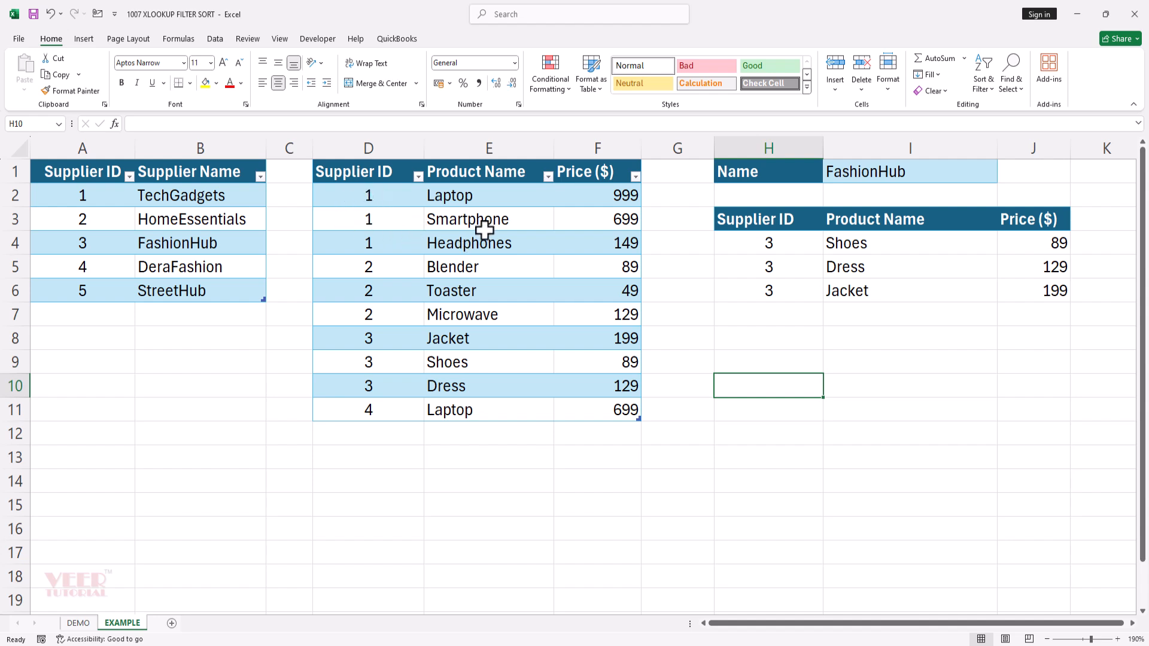
pyautogui.moveTo(469, 219); pyautogui.dragTo(482, 362)
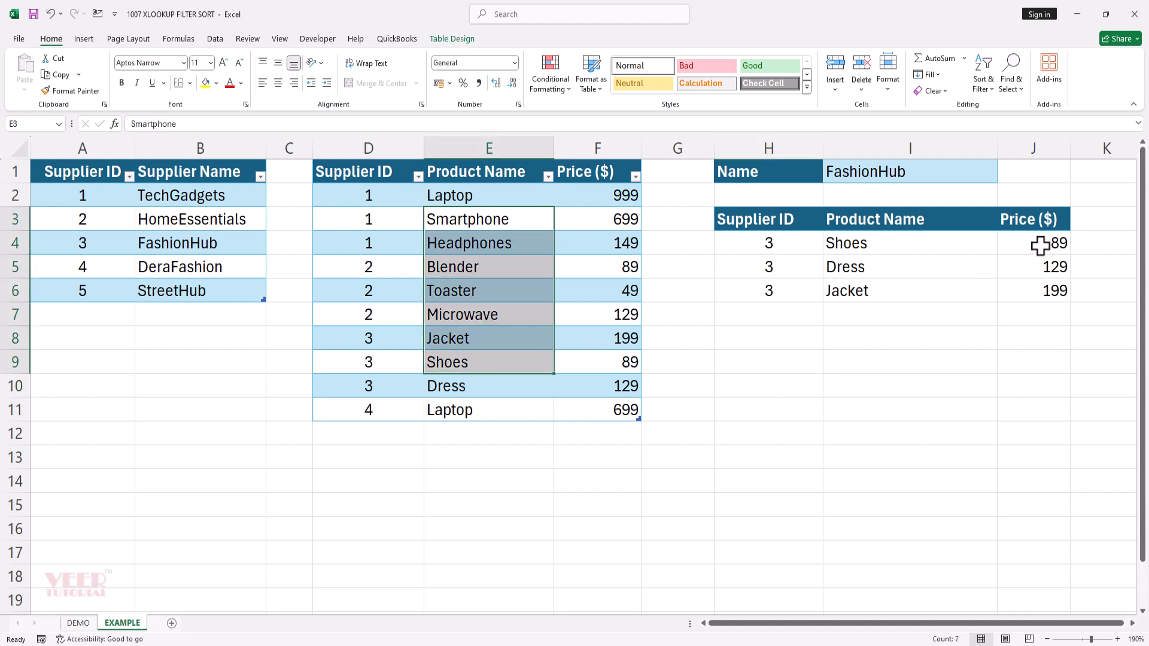
pyautogui.moveTo(1040, 245); pyautogui.dragTo(1038, 293)
pyautogui.click(987, 171)
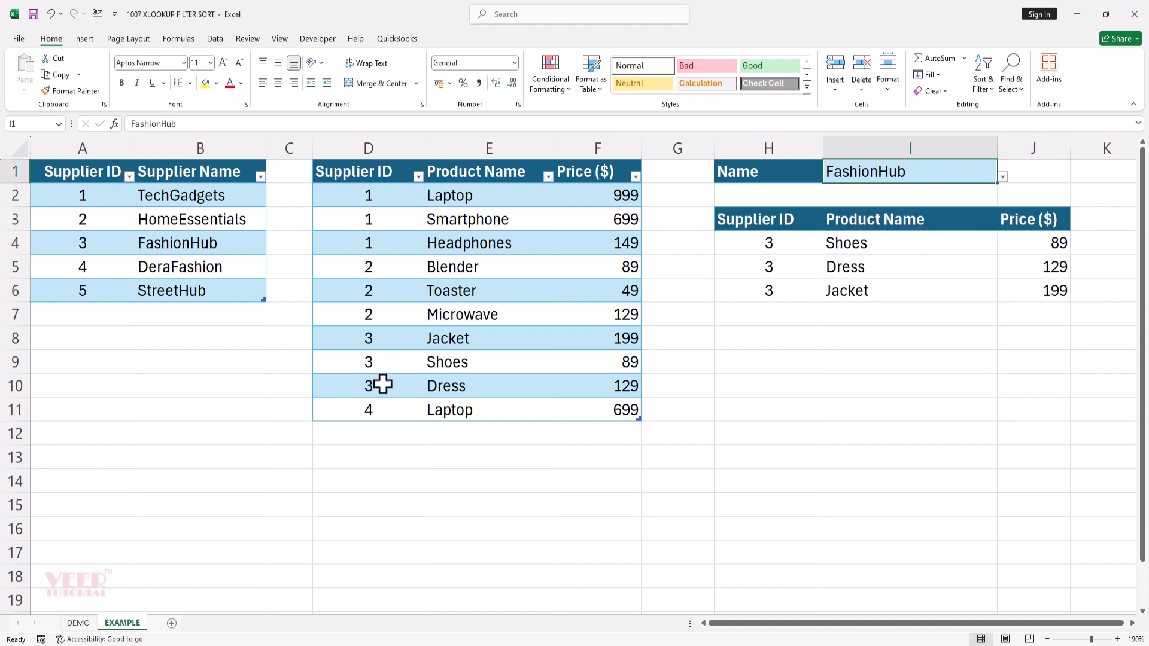
pyautogui.moveTo(358, 430); pyautogui.dragTo(569, 432)
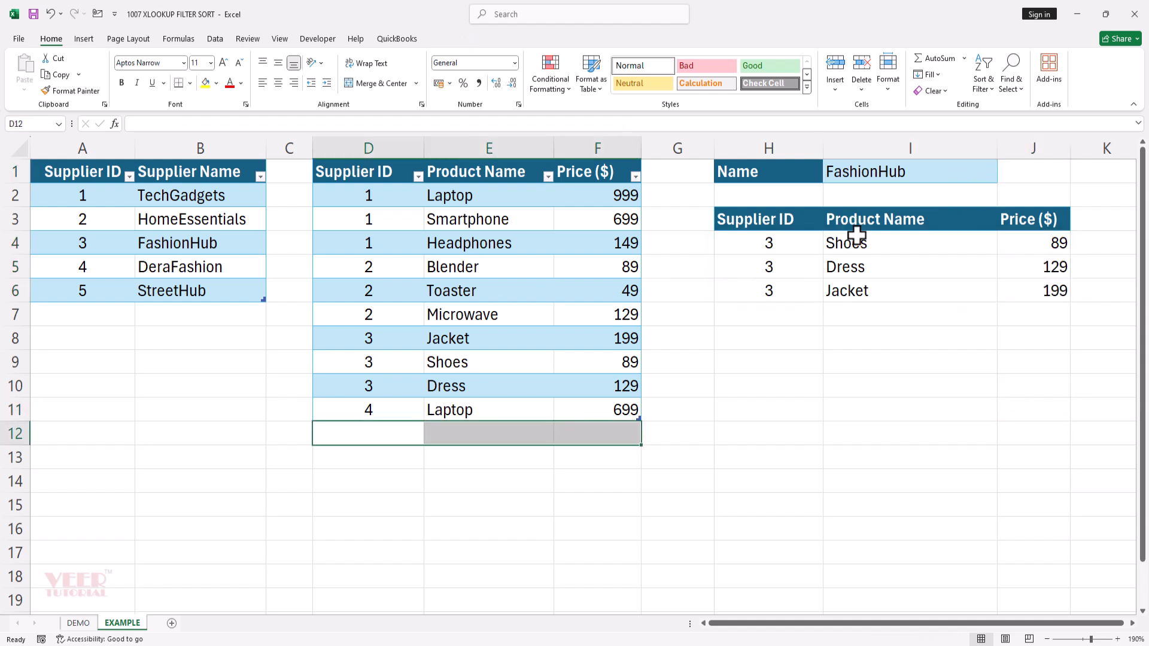
pyautogui.click(873, 256)
# Choose TechGadgets as the supplier name in cell I1.
pyautogui.click(984, 174)
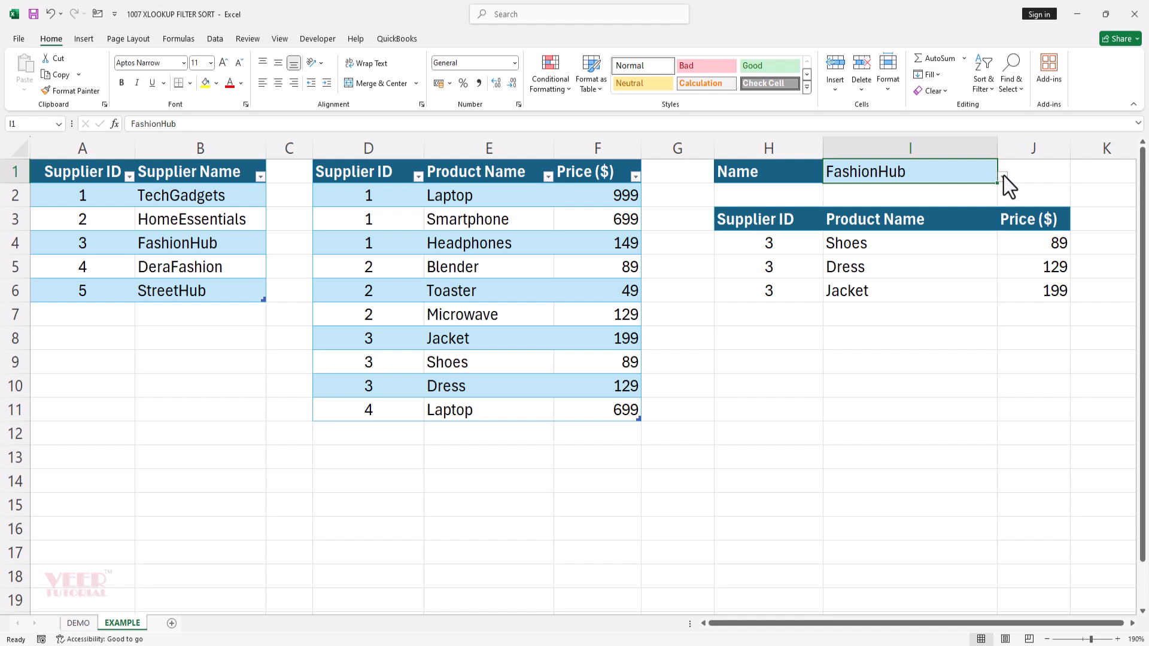
pyautogui.click(1002, 176)
pyautogui.click(891, 191)
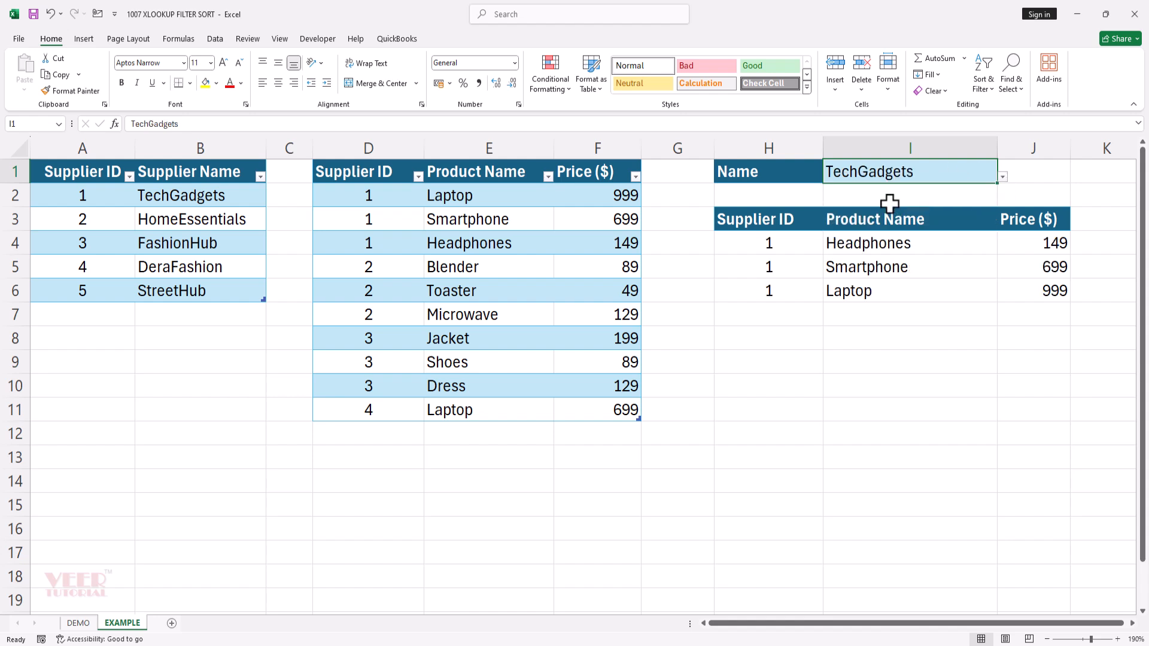
pyautogui.click(840, 425)
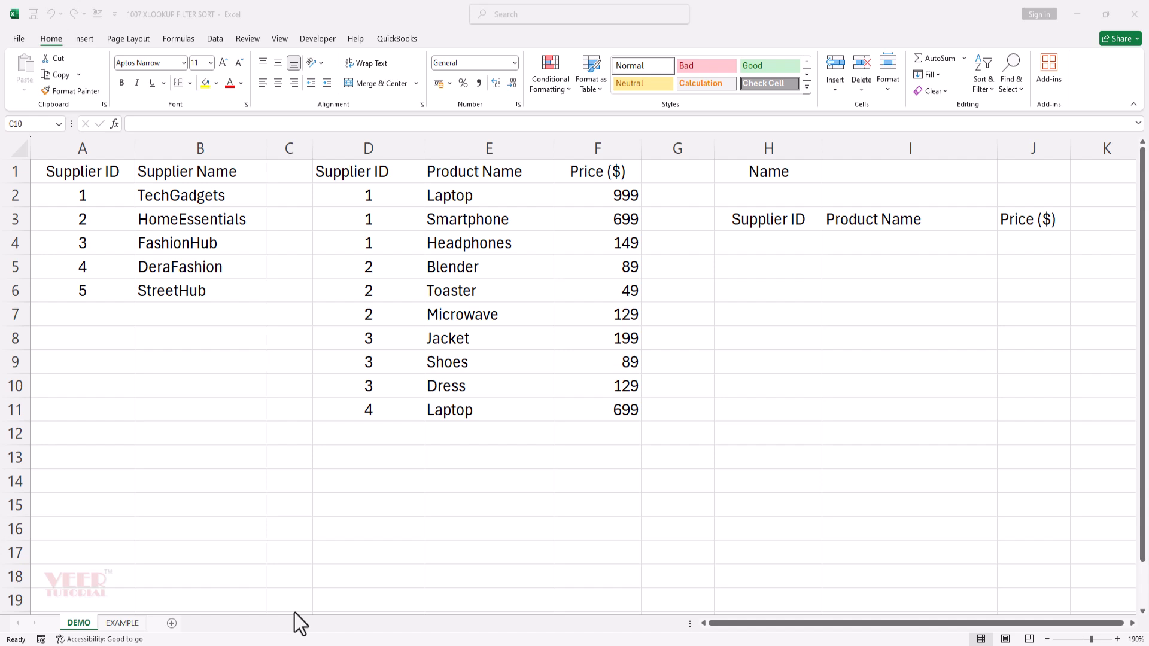
# Convert the supplier list A1:B6 on the DEMO sheet into a table with headers.
pyautogui.click(295, 621)
pyautogui.click(190, 389)
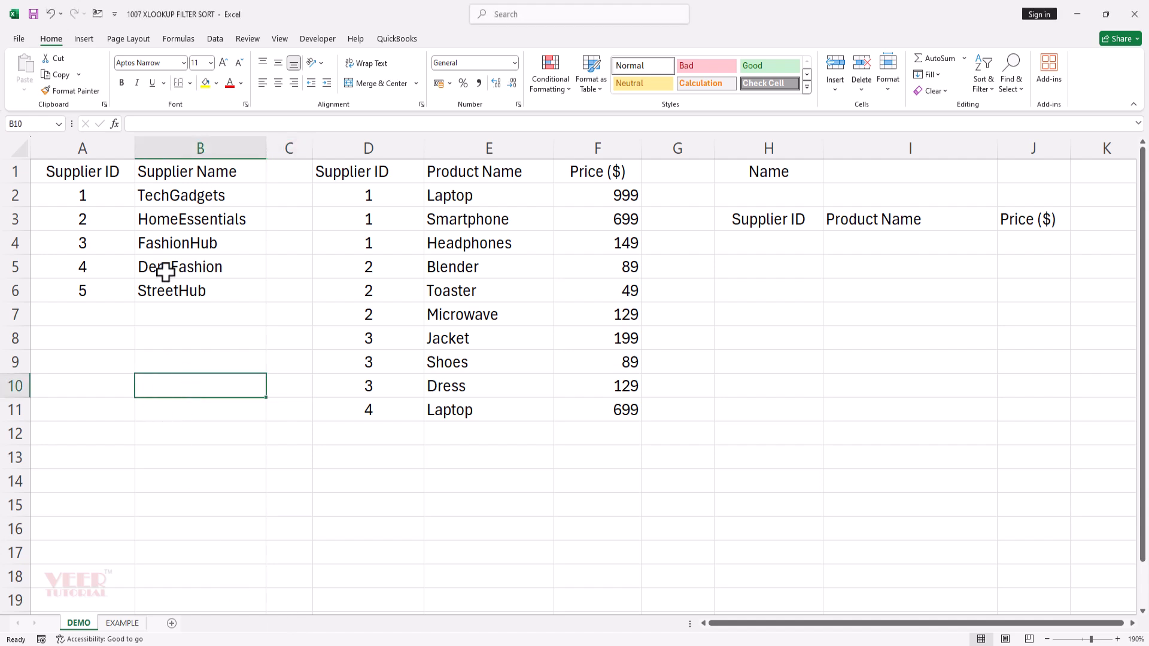
pyautogui.click(141, 196)
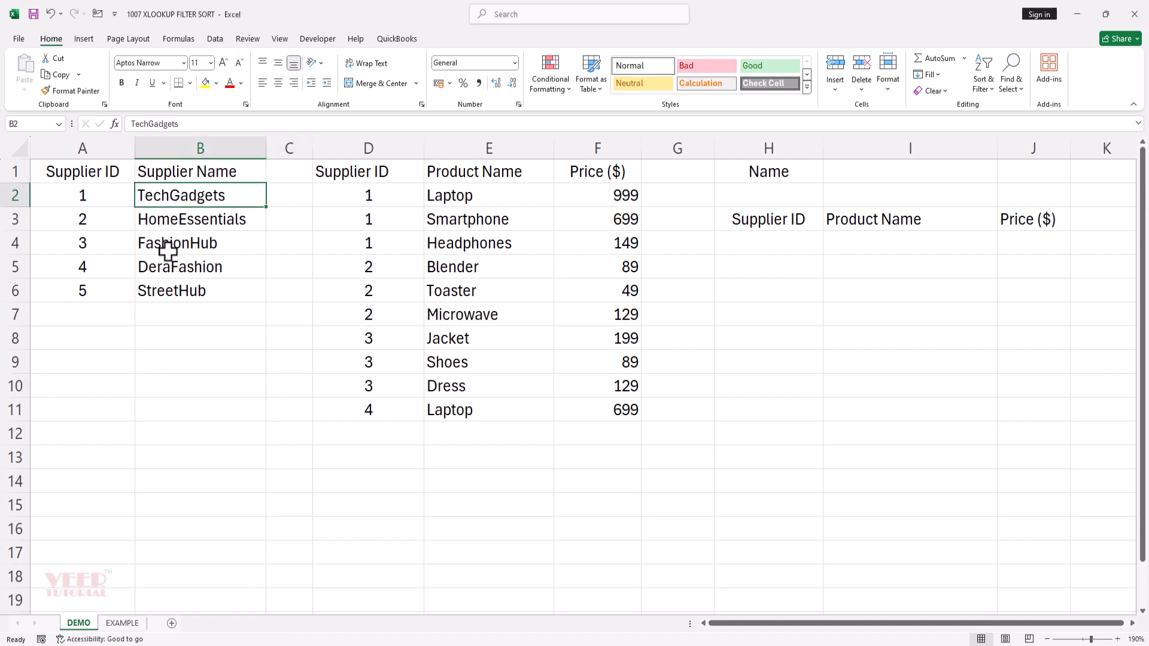
pyautogui.click(85, 41)
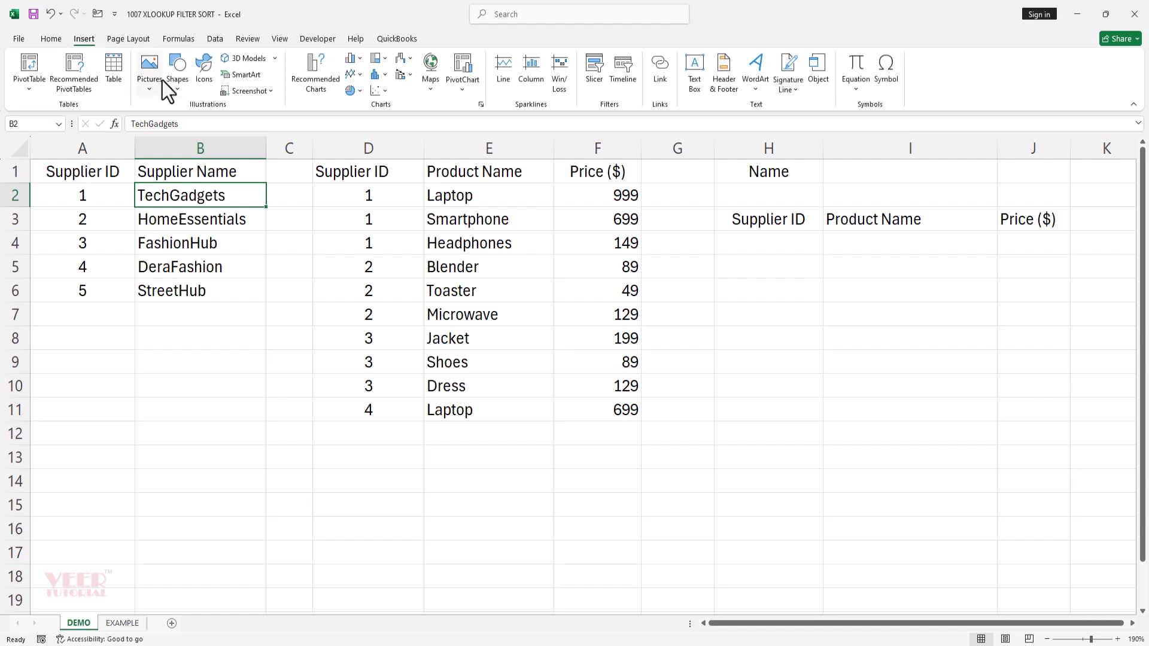
pyautogui.click(124, 73)
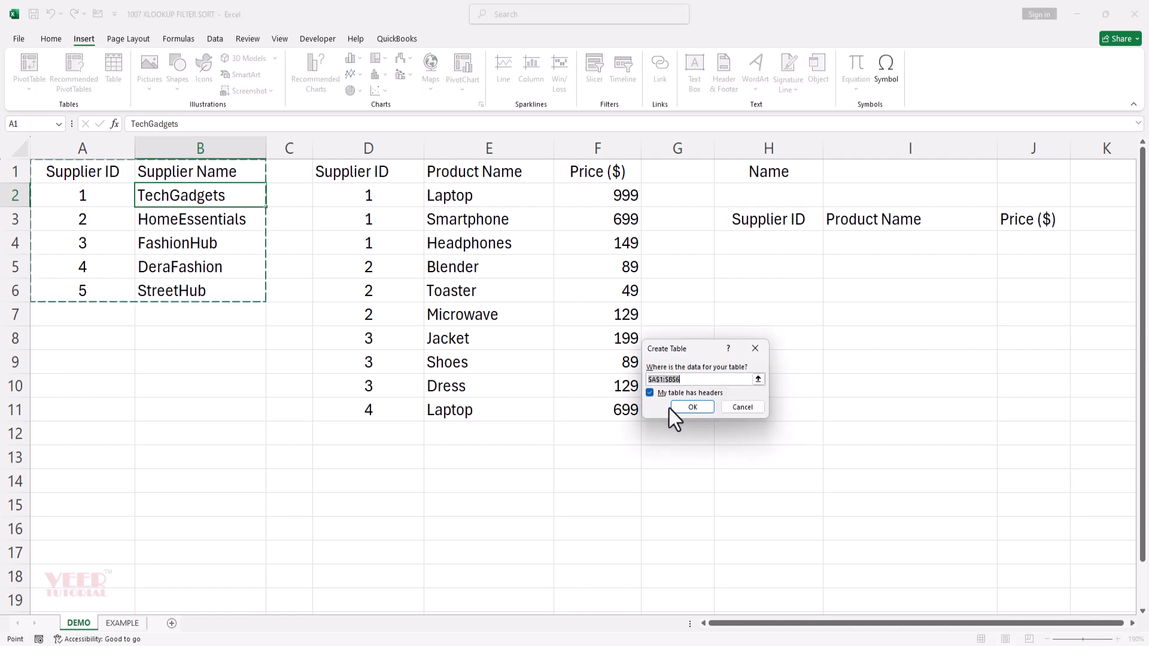
pyautogui.click(691, 410)
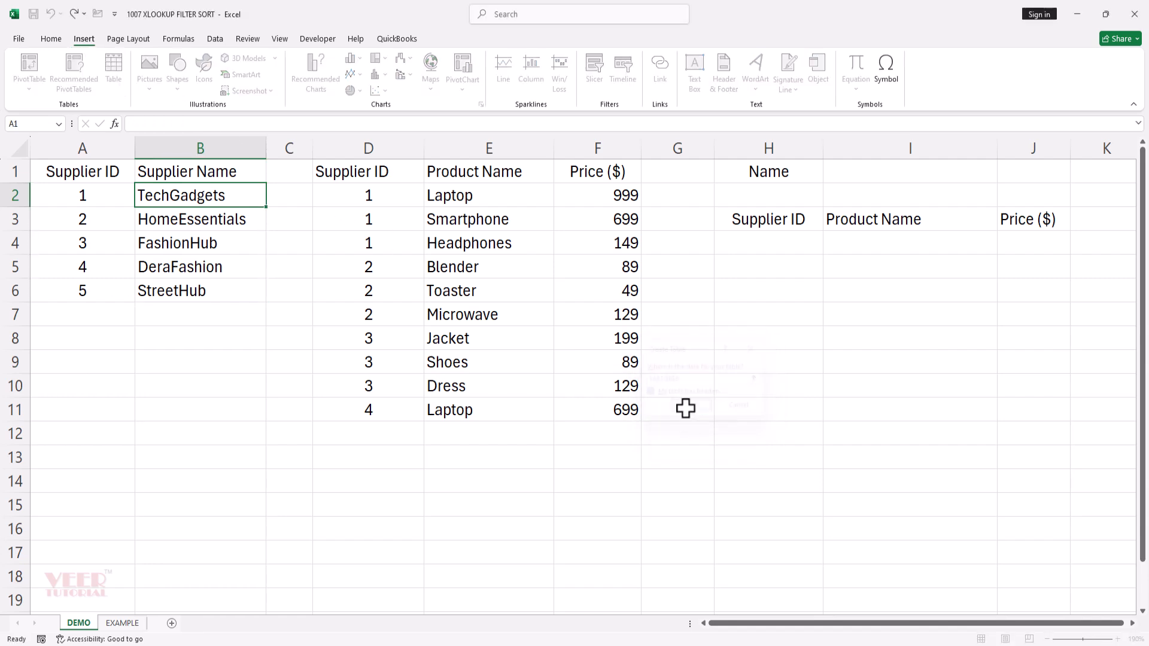
# Name the supplier list's table SupplierTable.
pyautogui.hotkey('alt', 'j')
pyautogui.write('taSu')
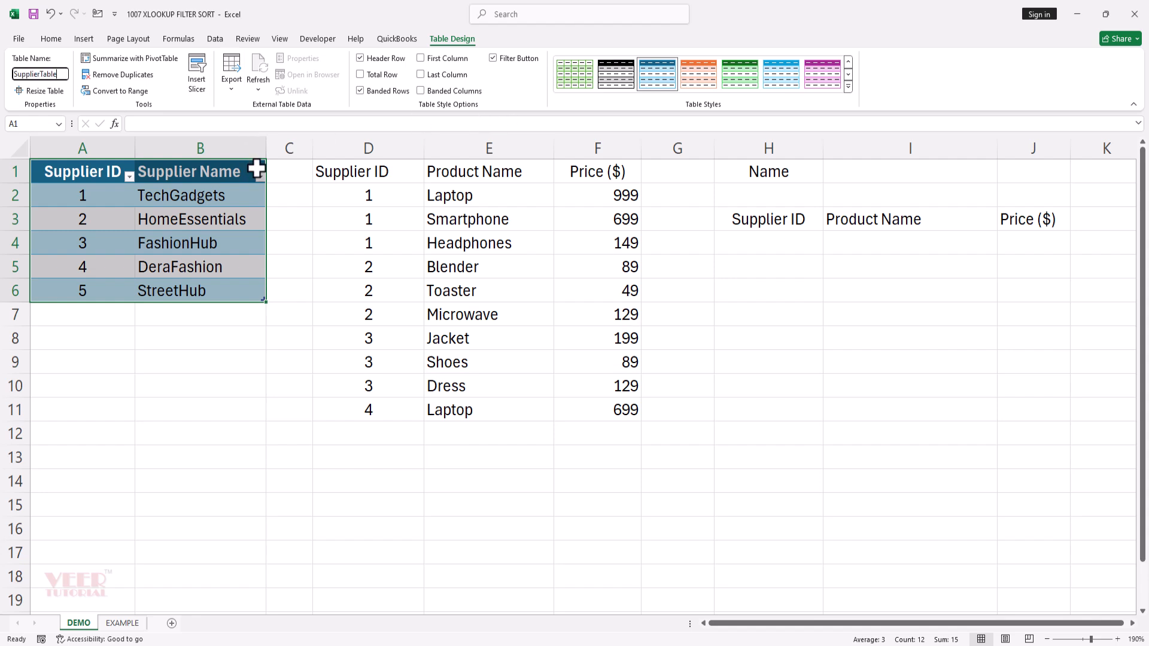
pyautogui.press('Return')
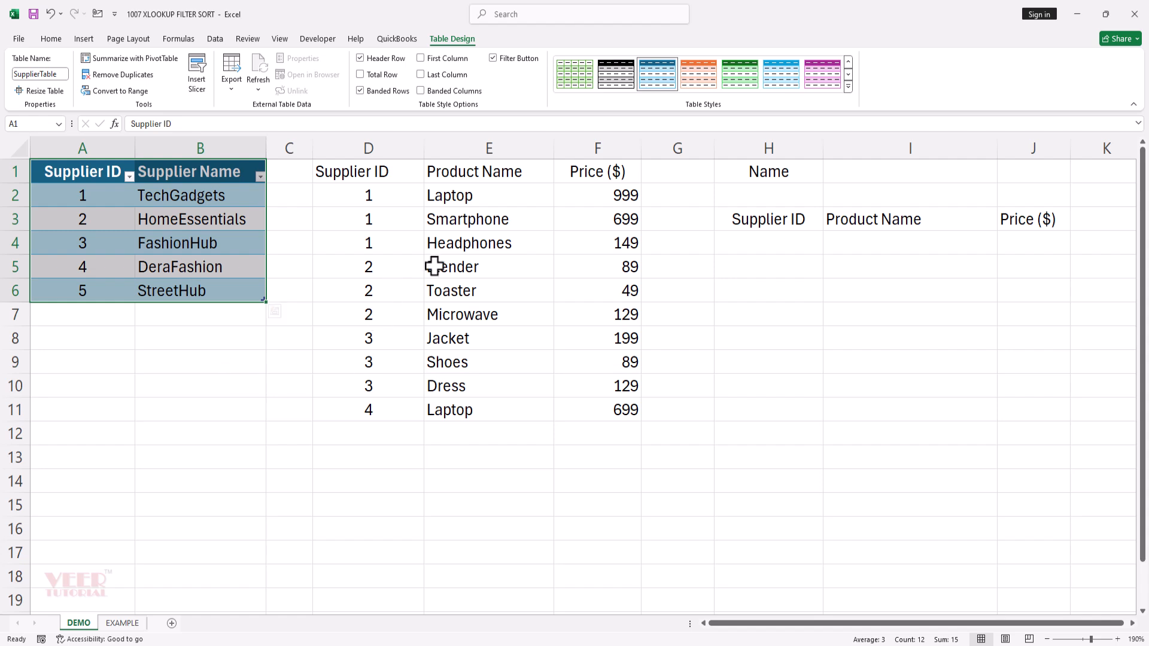
# Convert the product list D1:F11 into a table with headers.
pyautogui.click(463, 221)
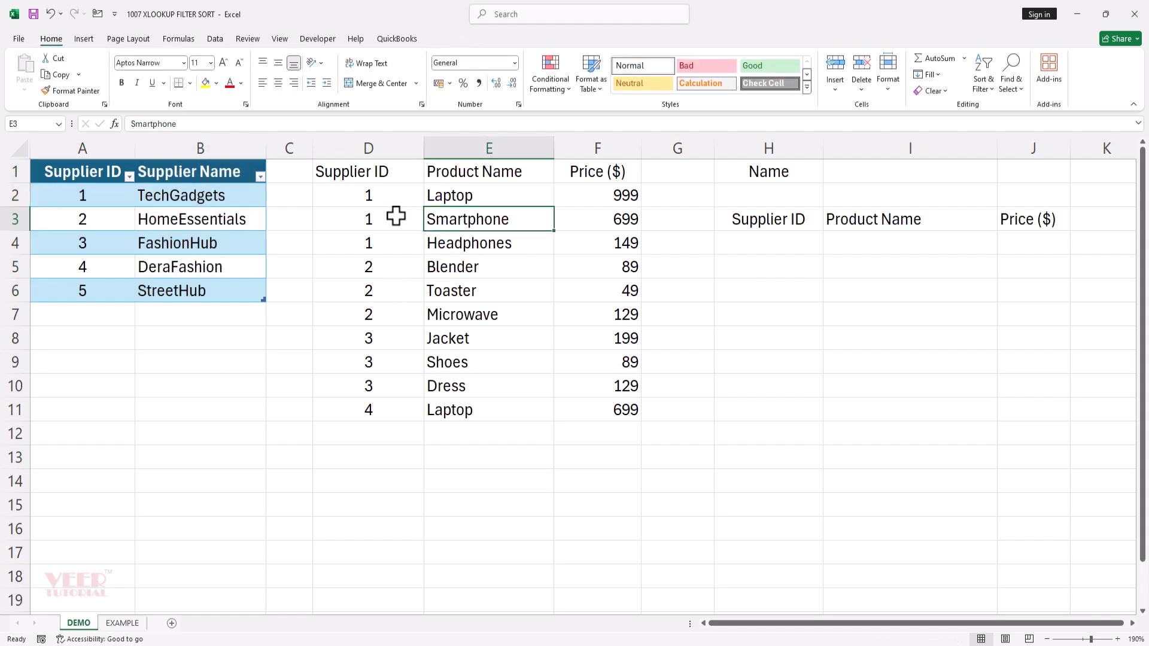
pyautogui.click(84, 38)
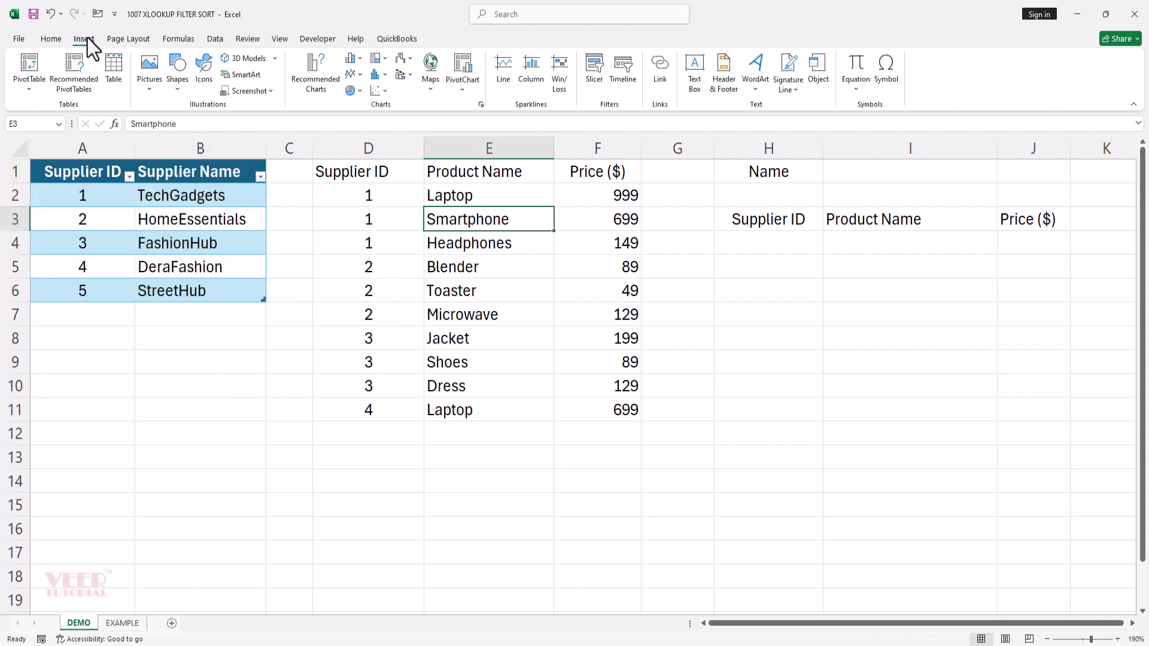
pyautogui.click(112, 83)
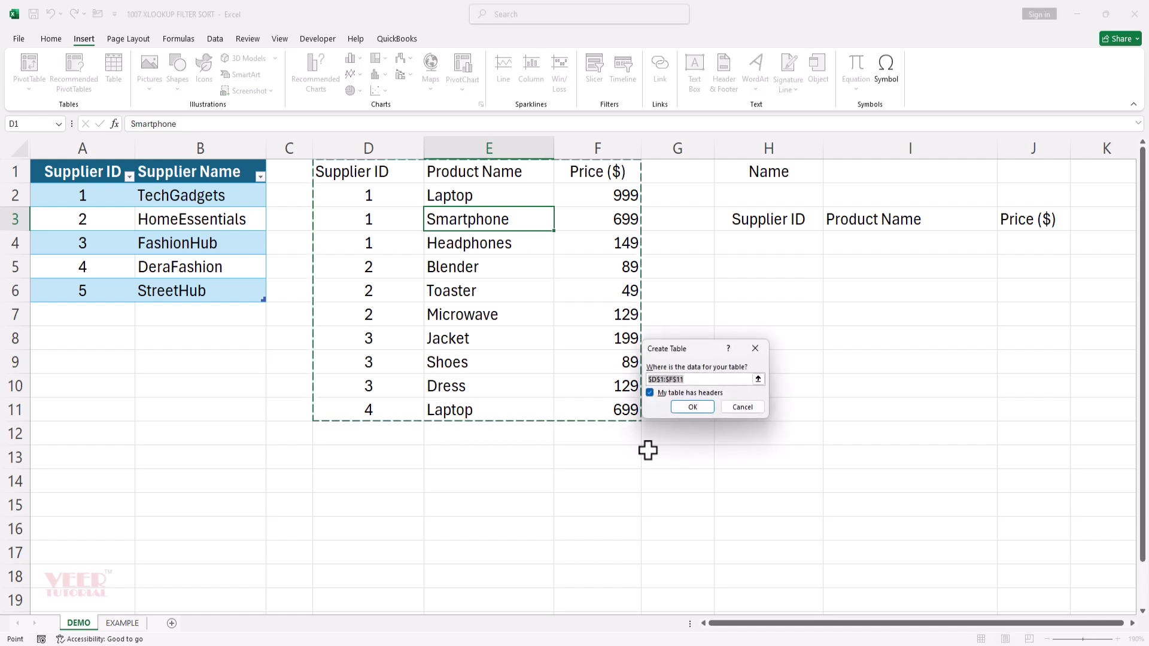
pyautogui.click(692, 407)
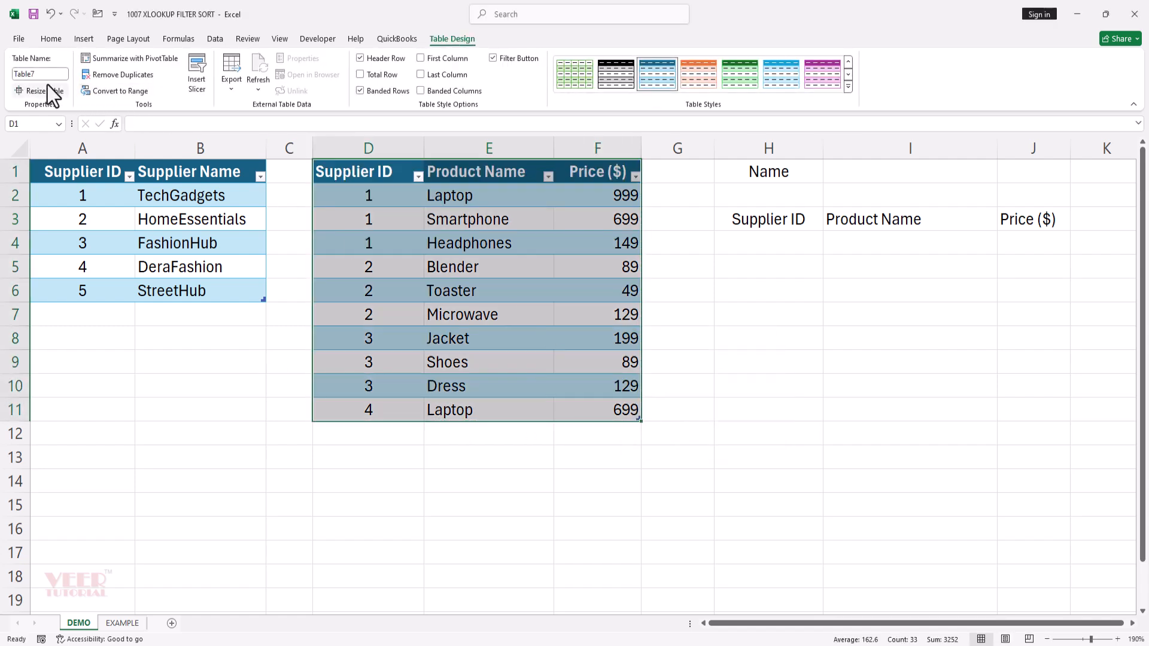
# Name the product list's table ProductTable.
pyautogui.write('Pro')
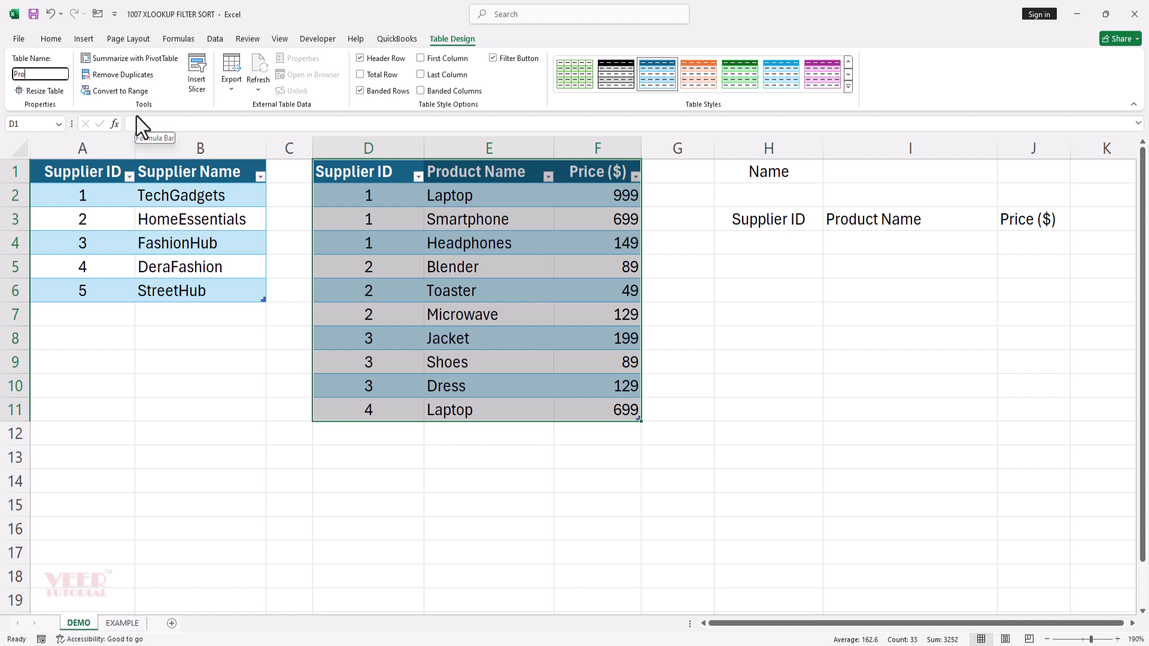
pyautogui.write('ductTable')
pyautogui.press('Return')
# Define the workbook-scoped name SupplierList referring to =SupplierTable[Supplier Name] and check it in the Name Manager.
pyautogui.click(881, 171)
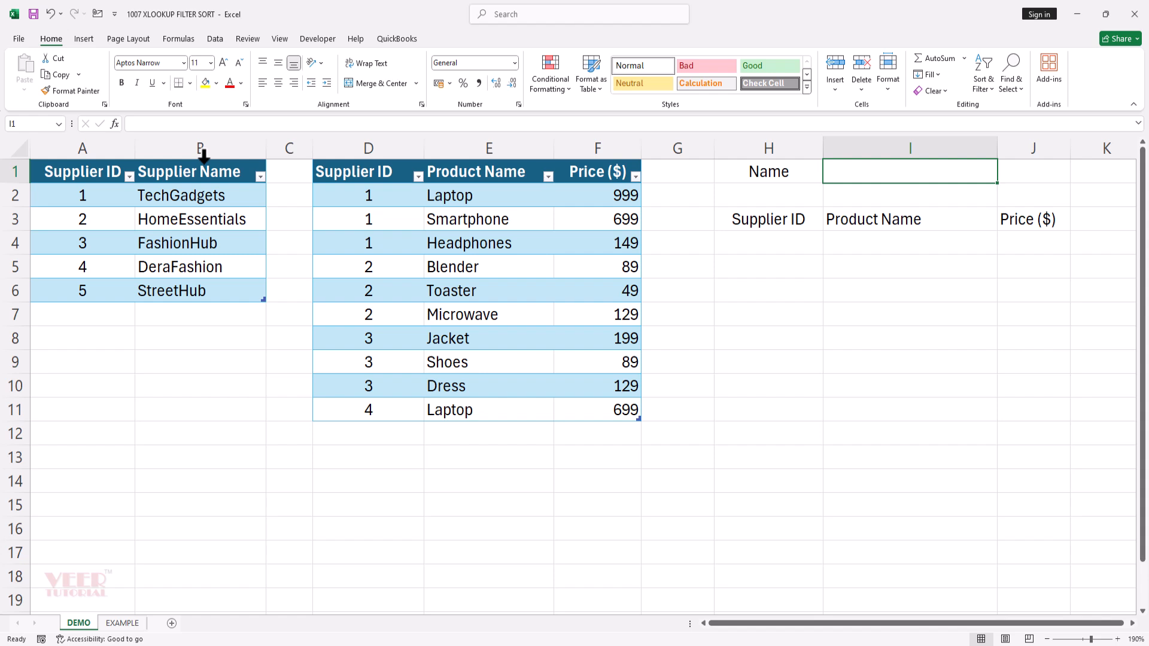
pyautogui.click(178, 39)
pyautogui.click(411, 59)
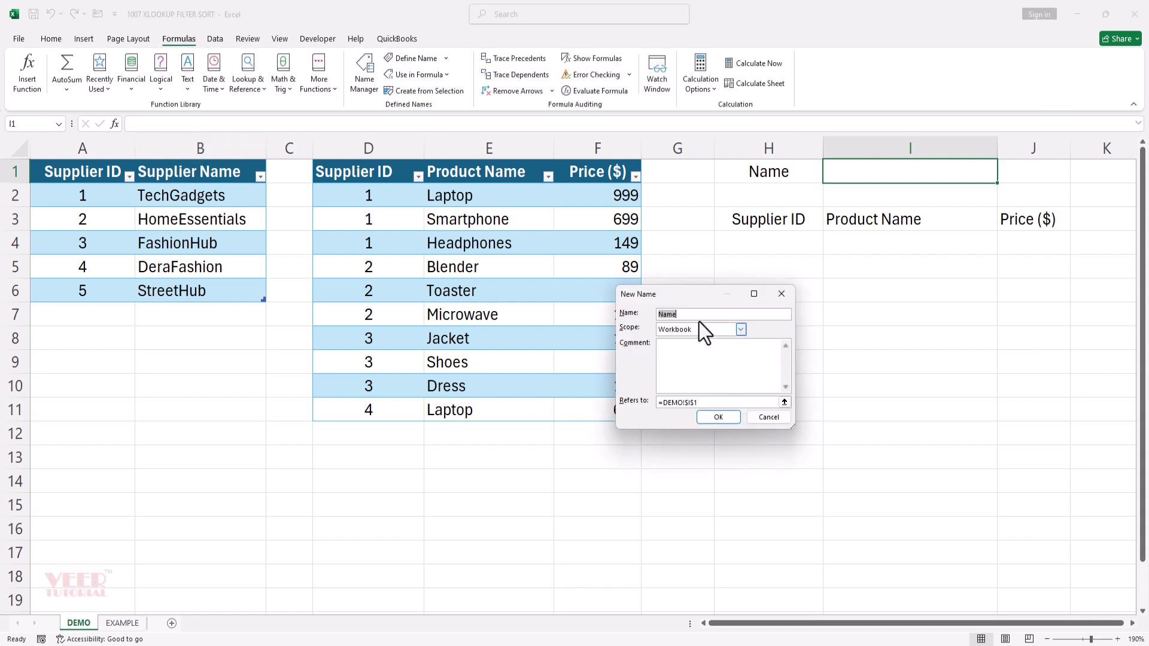
pyautogui.write('Supplier')
pyautogui.write('List')
pyautogui.moveTo(708, 403); pyautogui.dragTo(634, 401)
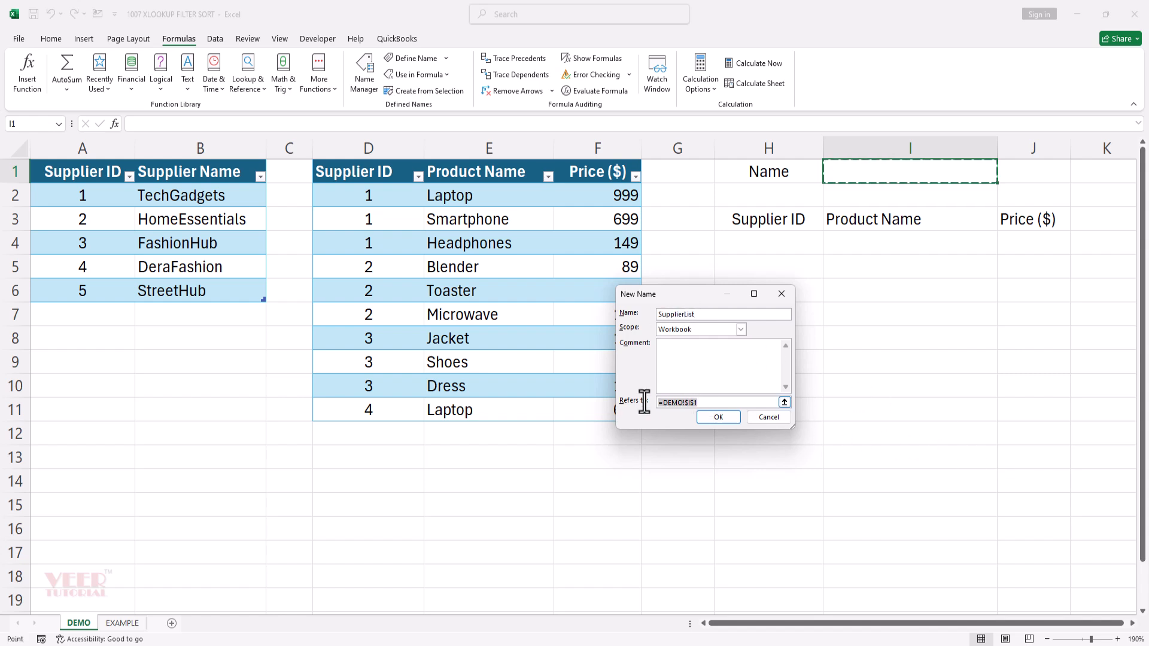
pyautogui.press('BackSpace')
pyautogui.click(784, 402)
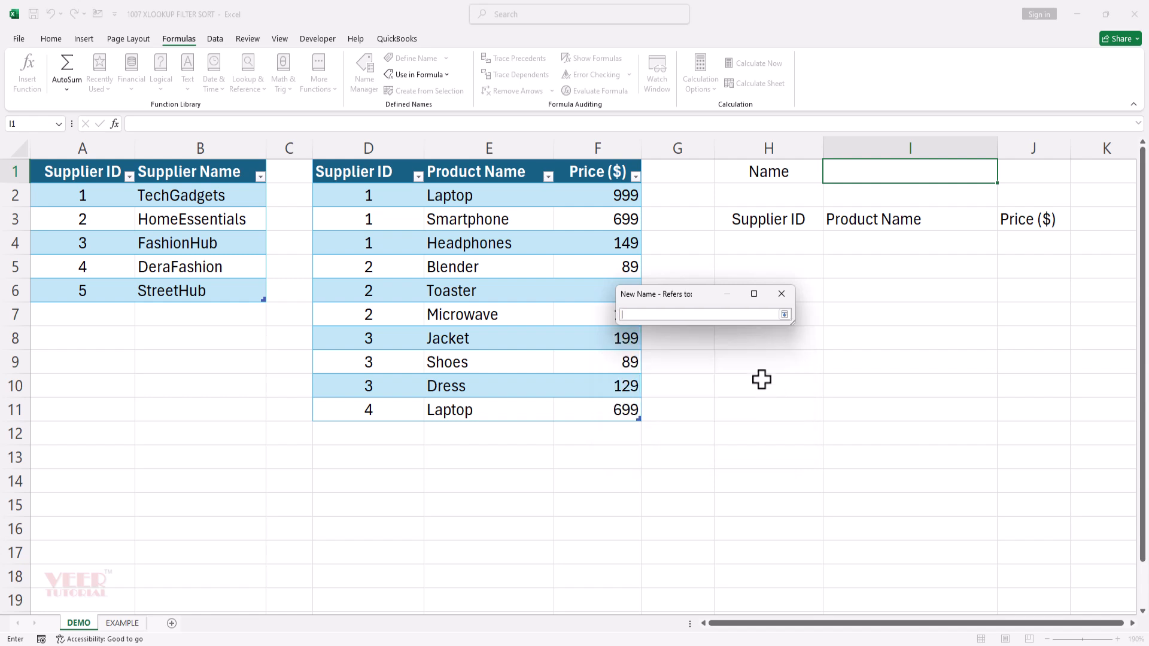
pyautogui.click(209, 154)
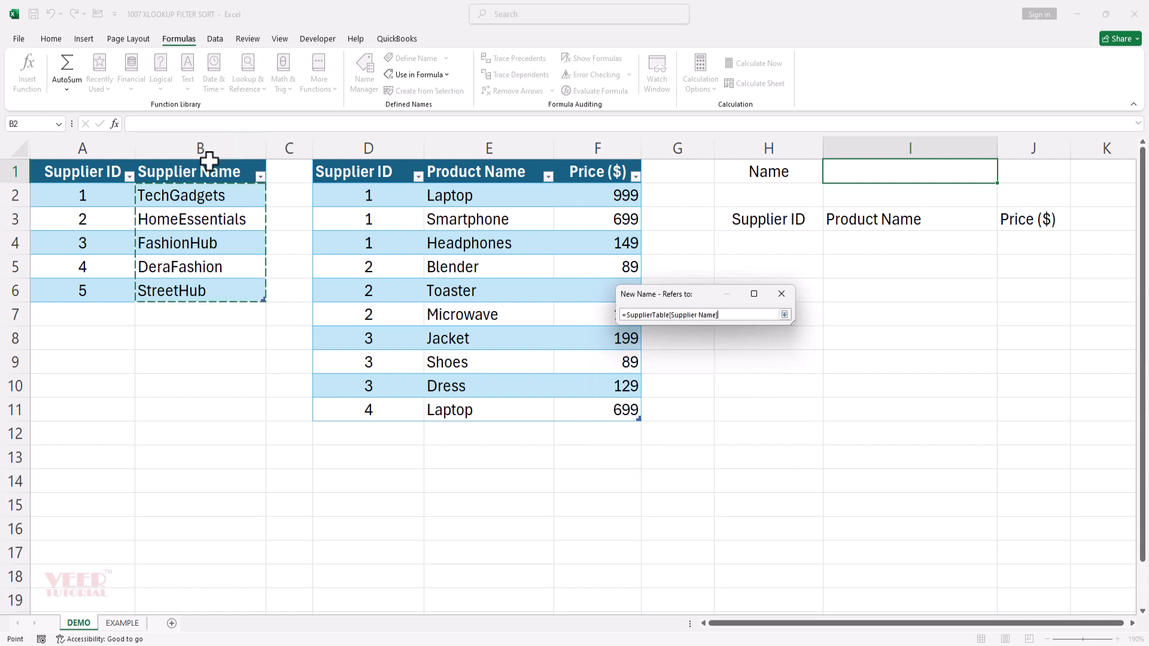
pyautogui.press('Return')
pyautogui.click(715, 418)
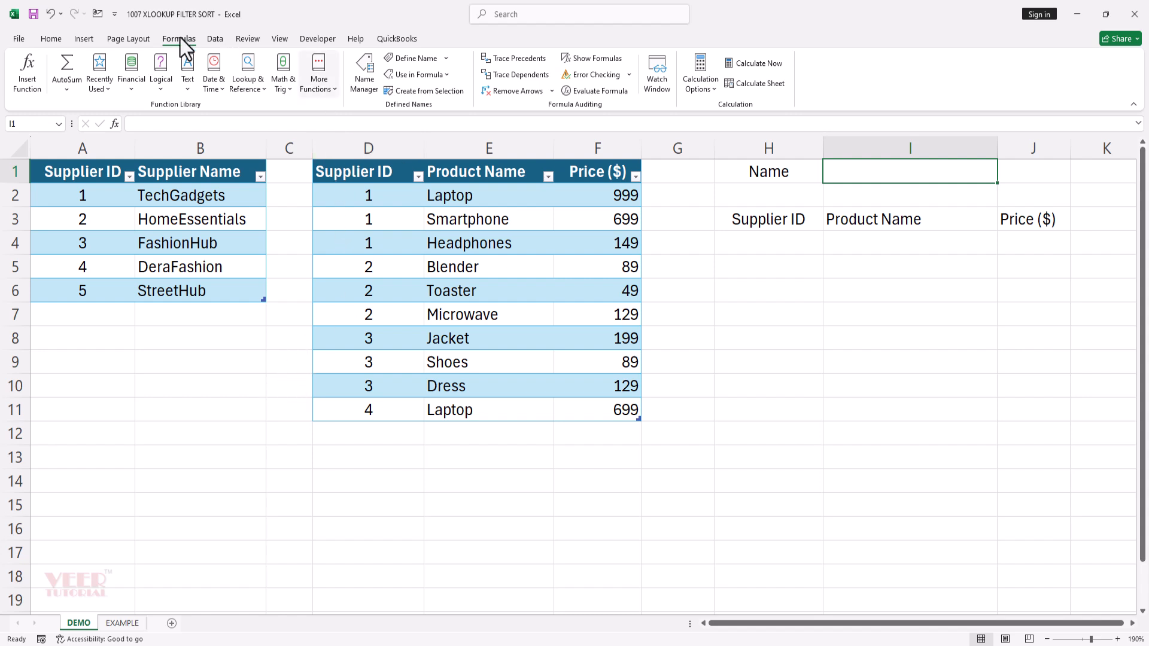
pyautogui.click(363, 81)
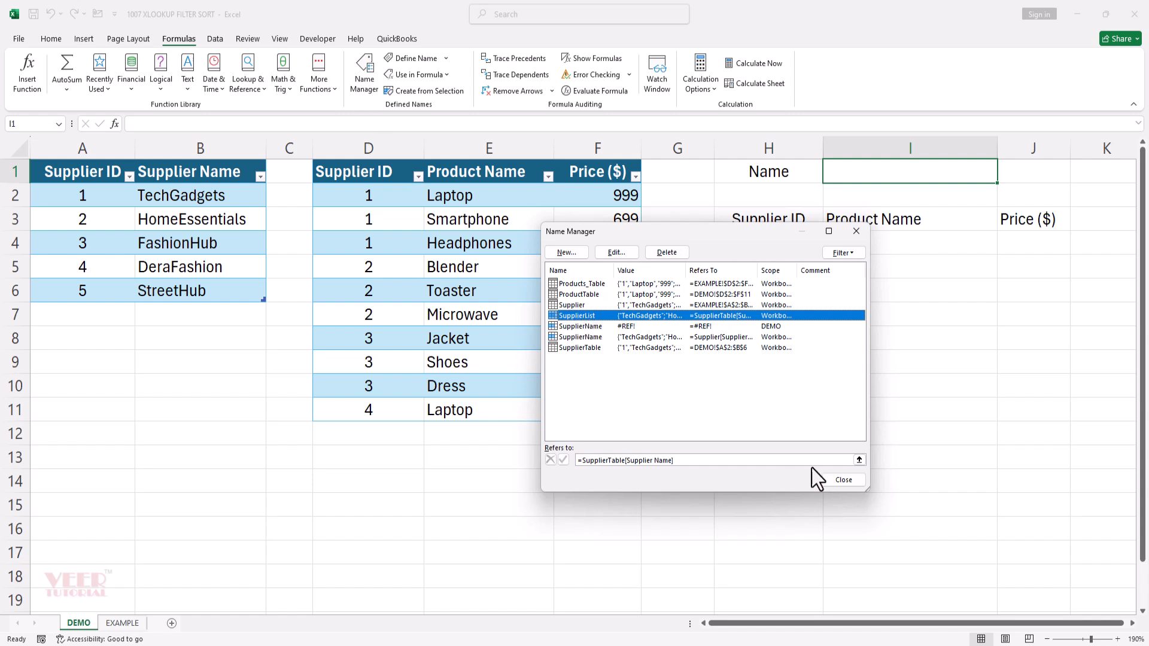
pyautogui.click(838, 477)
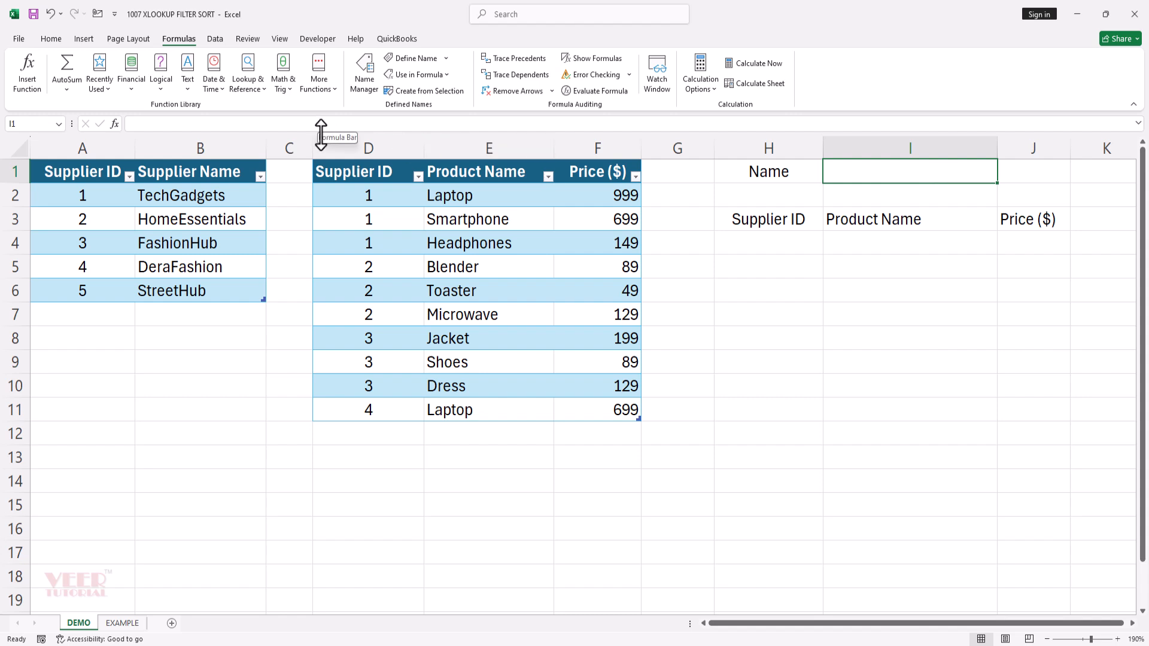
# Add a list data validation with source =SupplierList to cell I1 and choose HomeEssentials from its drop-down.
pyautogui.click(214, 39)
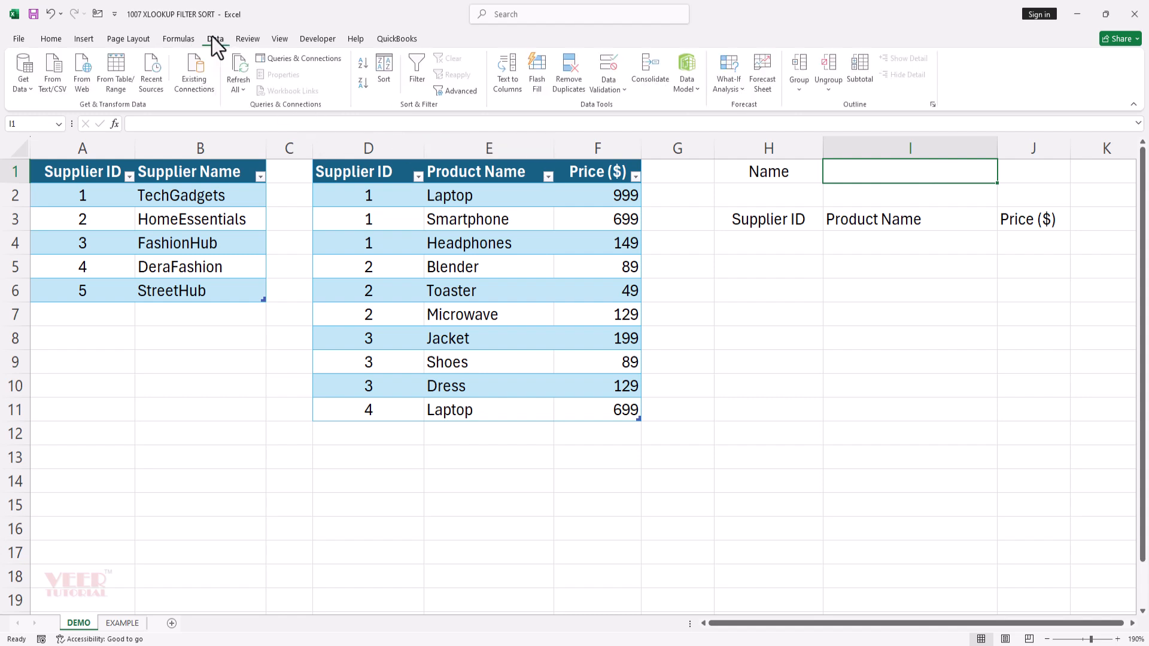
pyautogui.click(614, 87)
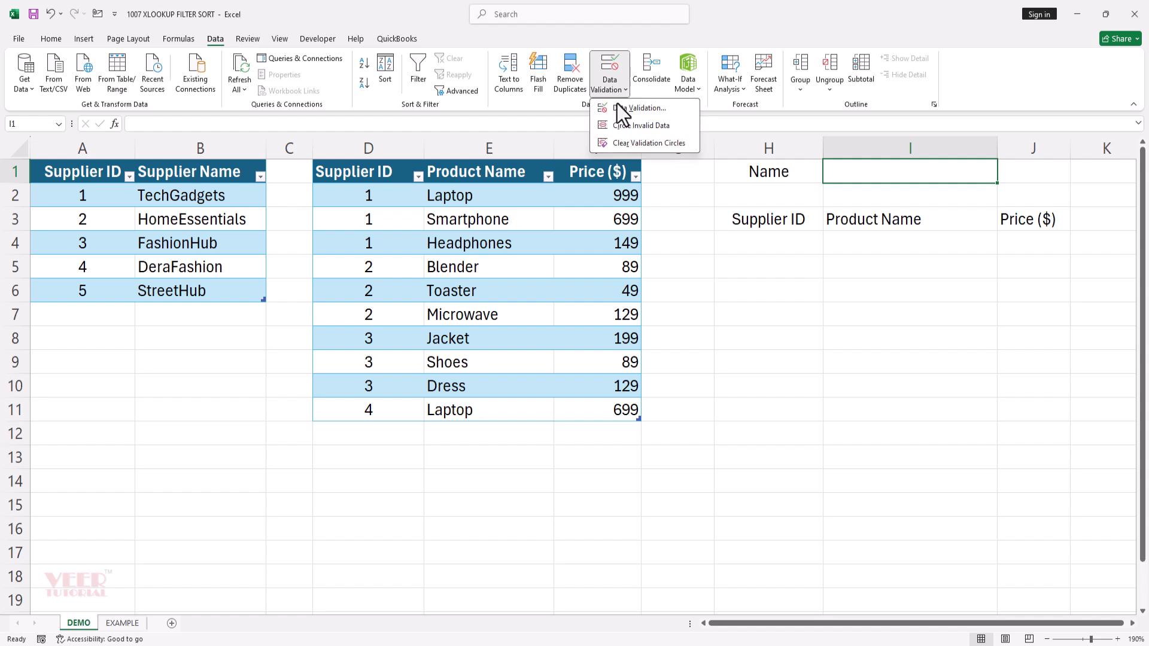
pyautogui.click(679, 109)
pyautogui.click(658, 329)
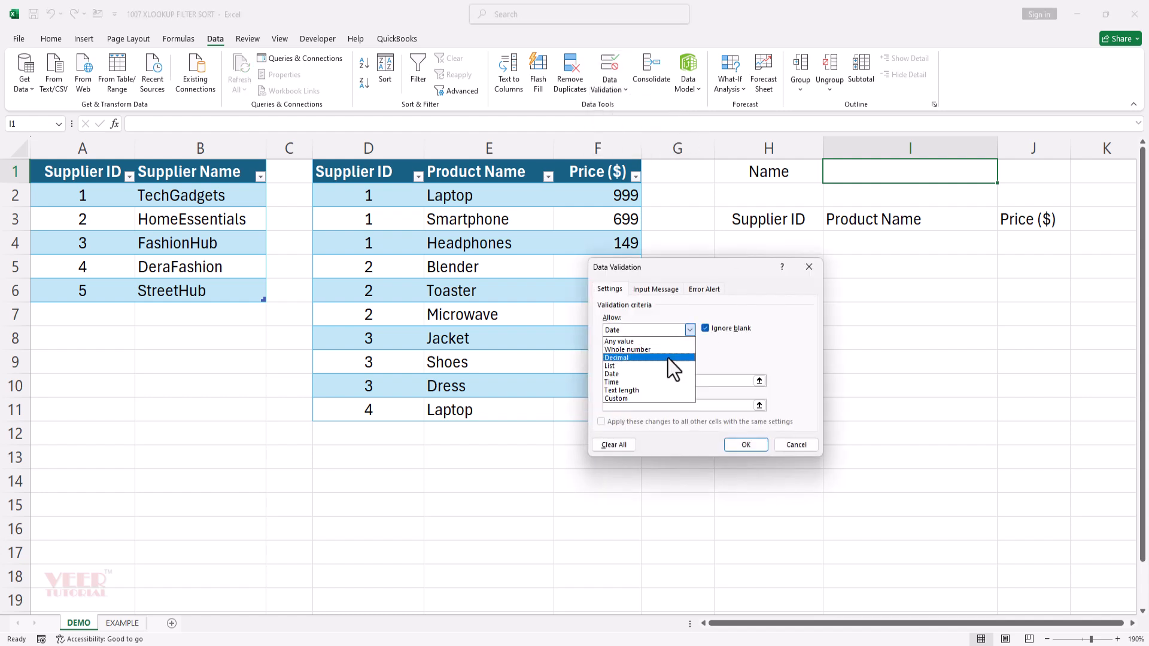
pyautogui.click(667, 368)
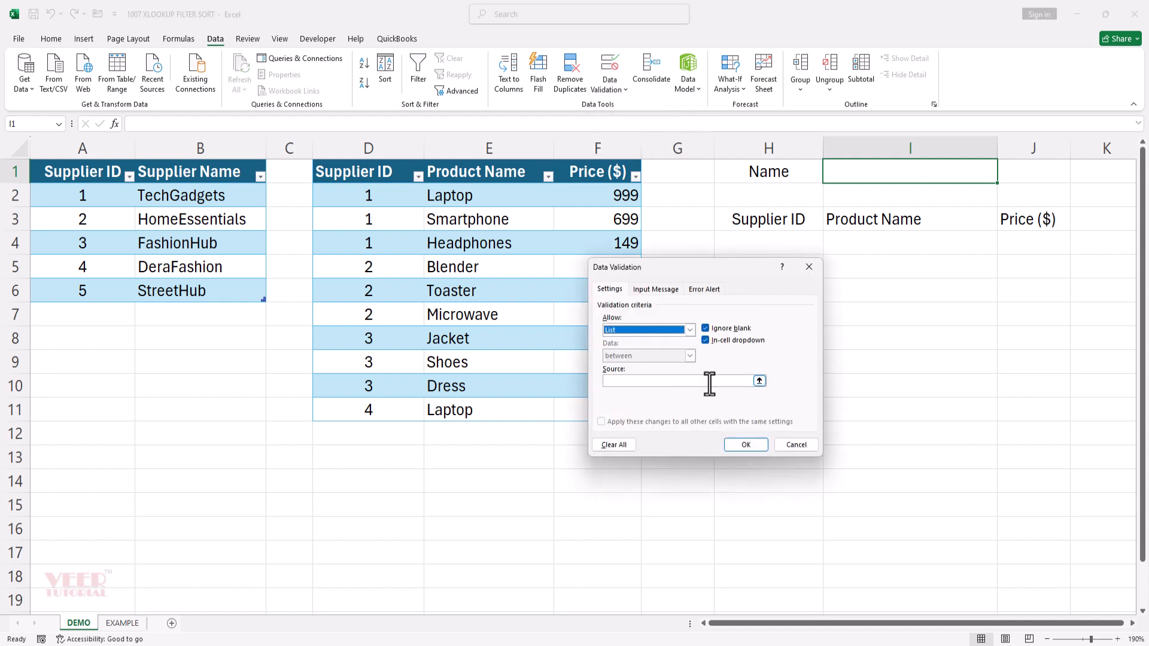
pyautogui.click(709, 381)
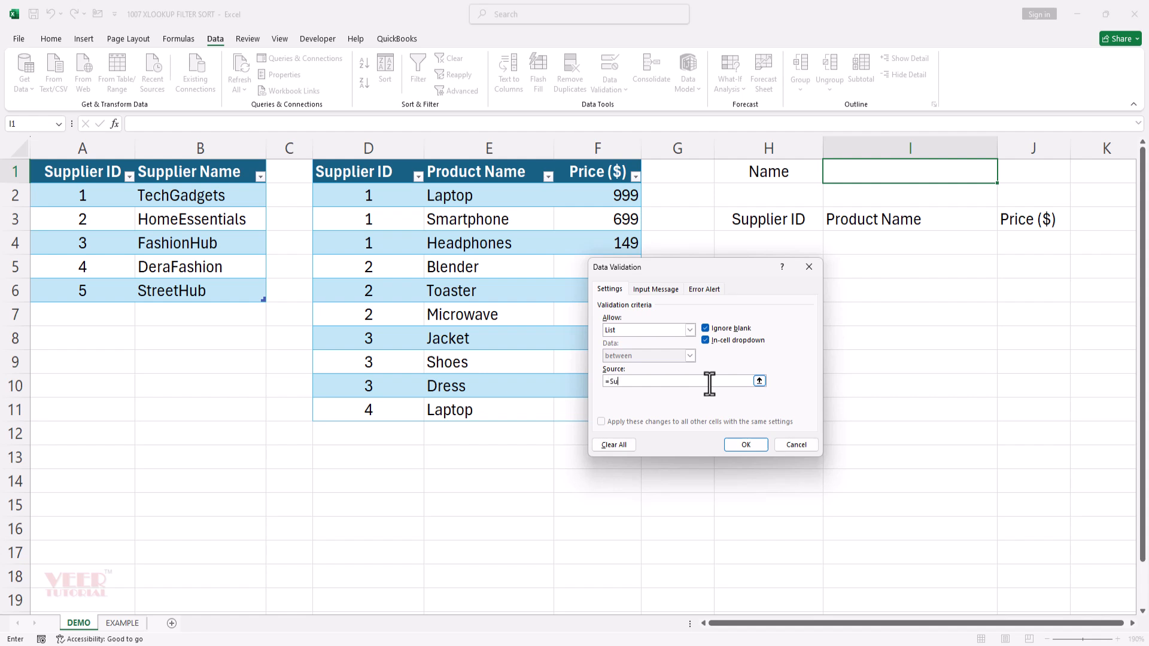
pyautogui.write('=SupplierList')
pyautogui.click(745, 444)
pyautogui.click(1003, 177)
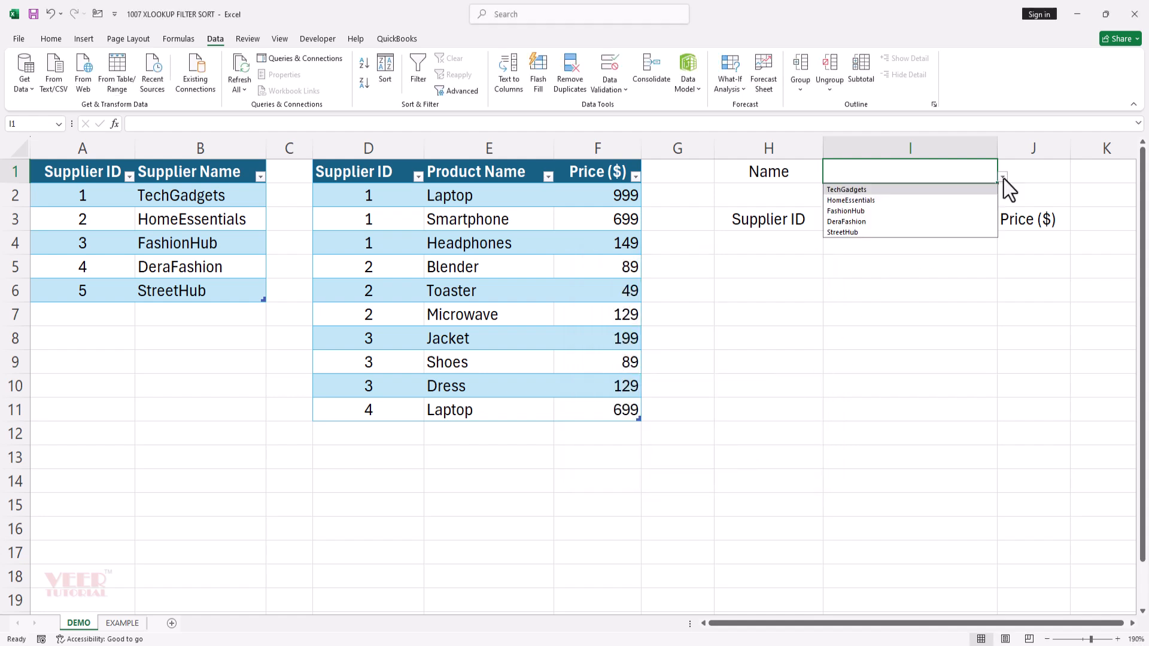
pyautogui.click(904, 203)
# Copy the product table's header format to H1 and its shaded row format to I1, and select FashionHub in I1.
pyautogui.click(476, 172)
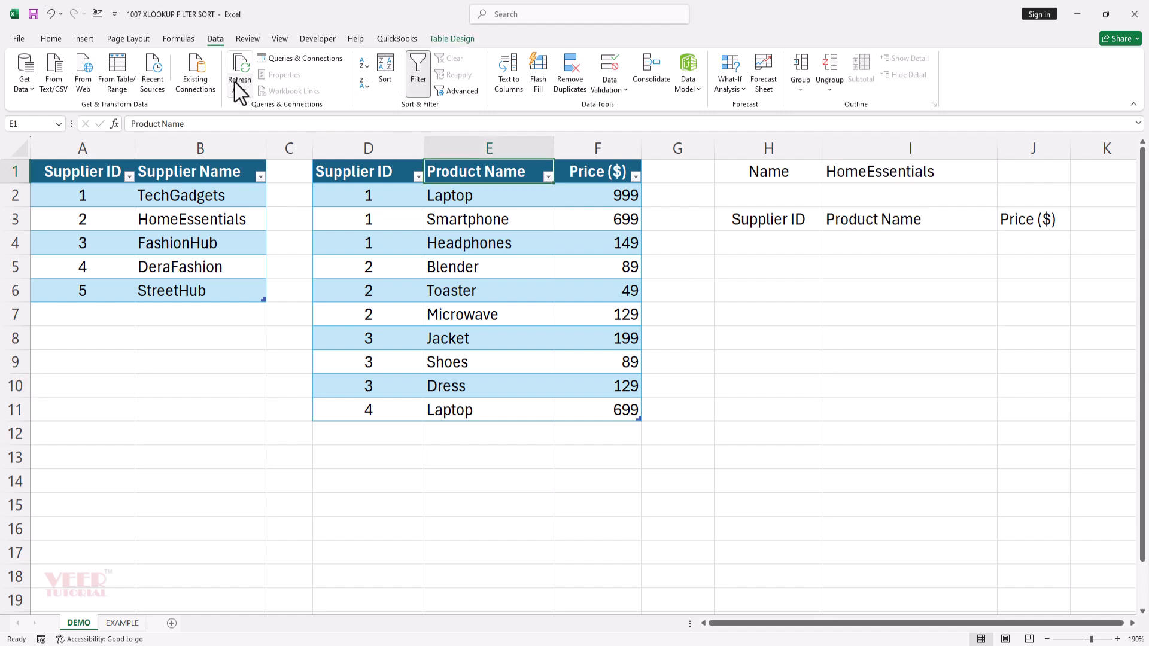
pyautogui.click(51, 38)
pyautogui.click(70, 91)
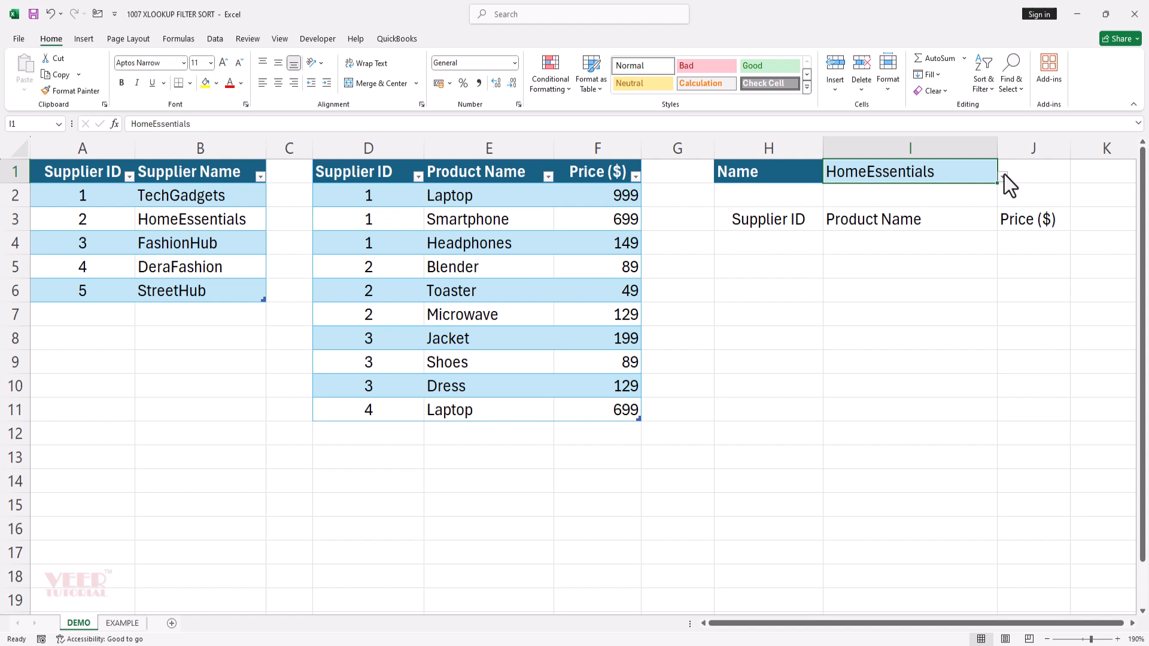
pyautogui.click(1004, 176)
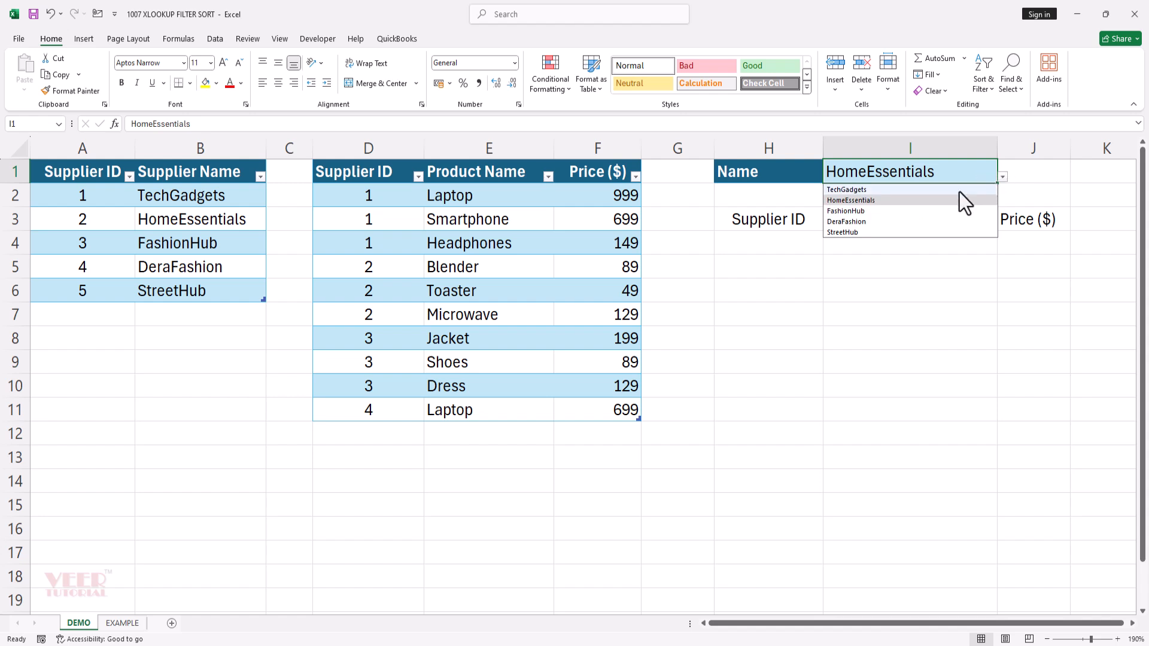
pyautogui.press('Escape')
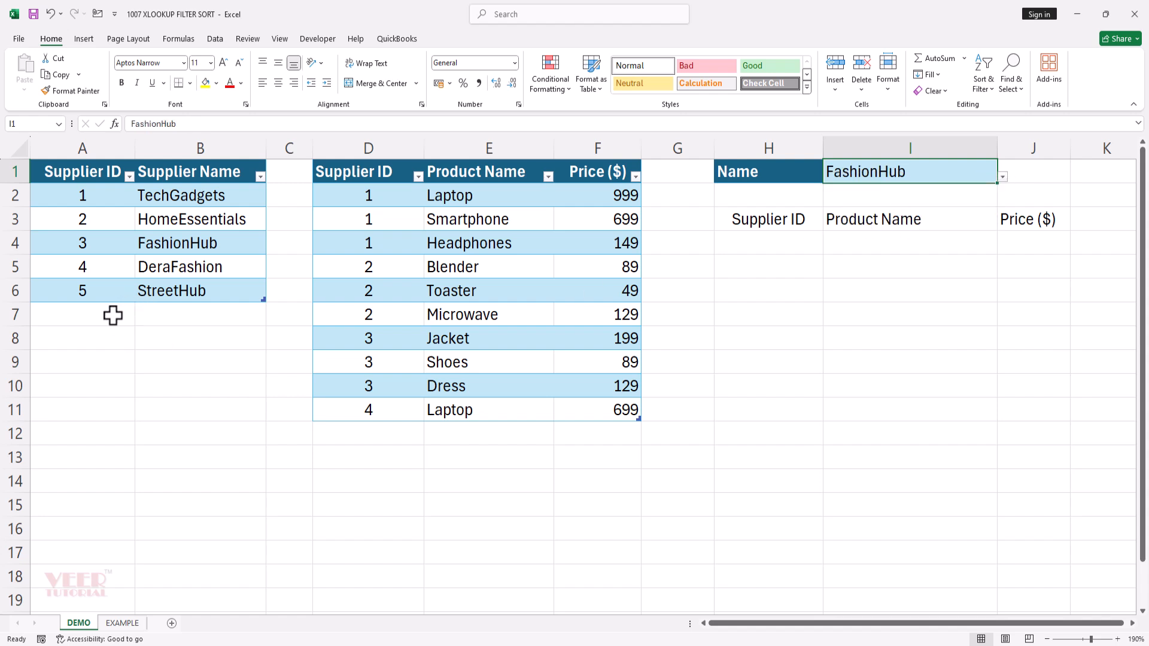
# Add a new supplier in row 7 of the supplier table with ID 6 and name NewFashionHouse.
pyautogui.click(110, 314)
pyautogui.write('6')
pyautogui.press('Tab')
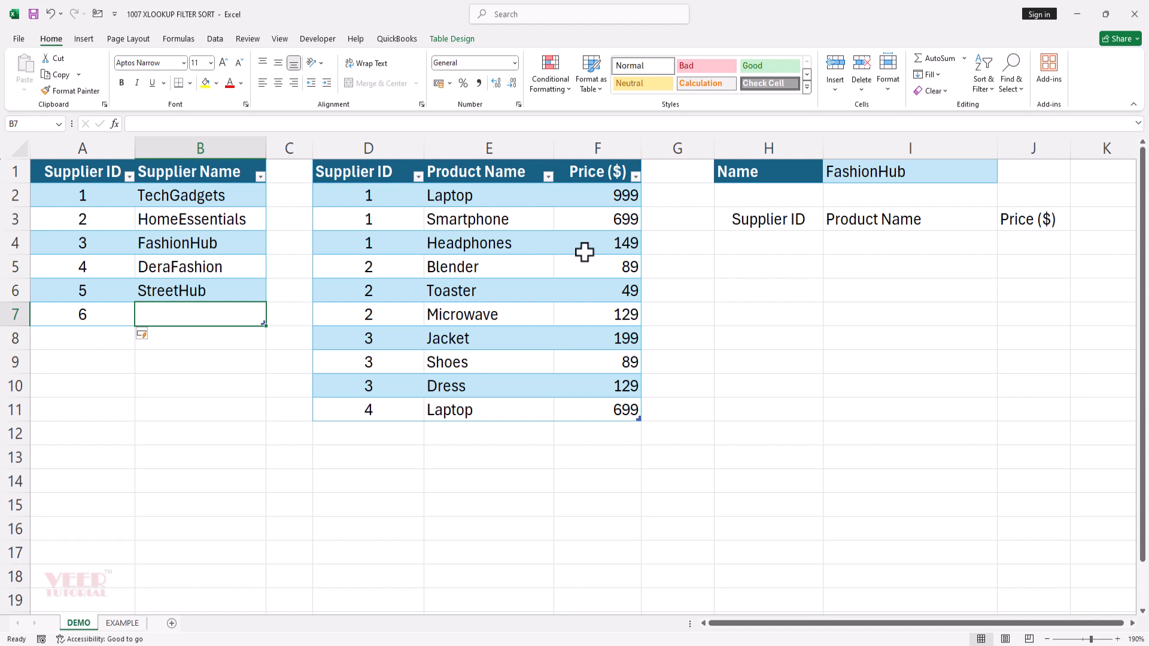
pyautogui.write('New')
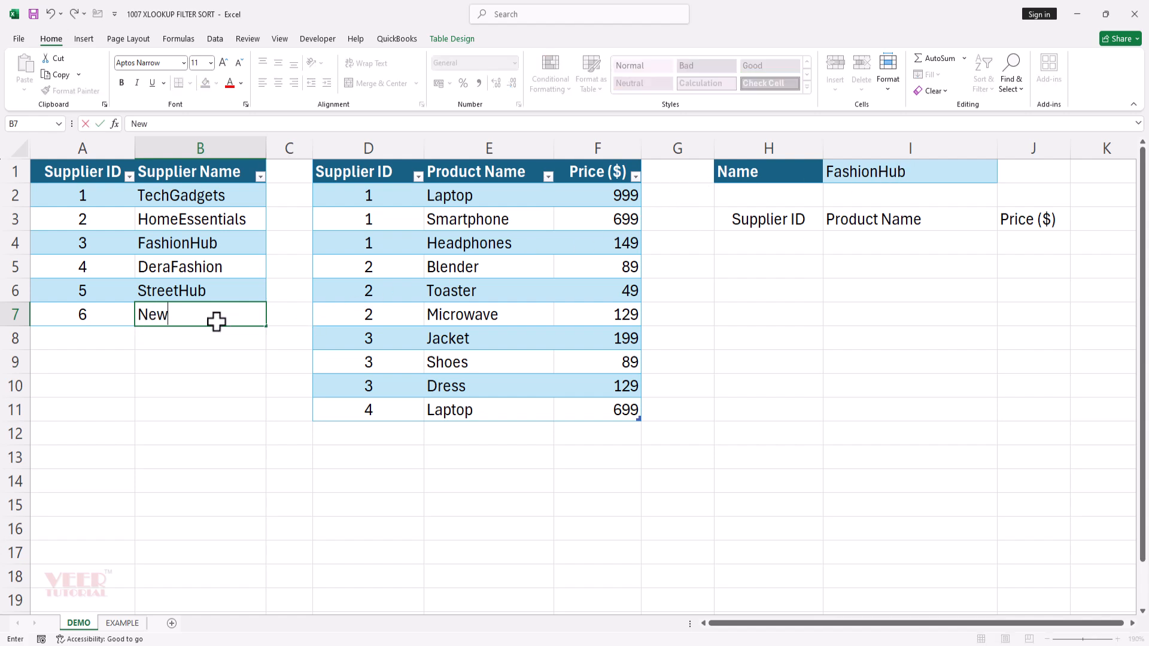
pyautogui.write('FashionHouse')
pyautogui.press('Return')
# Choose the newly added NewFashionHouse from the supplier drop-down in I1.
pyautogui.click(910, 172)
pyautogui.click(1002, 176)
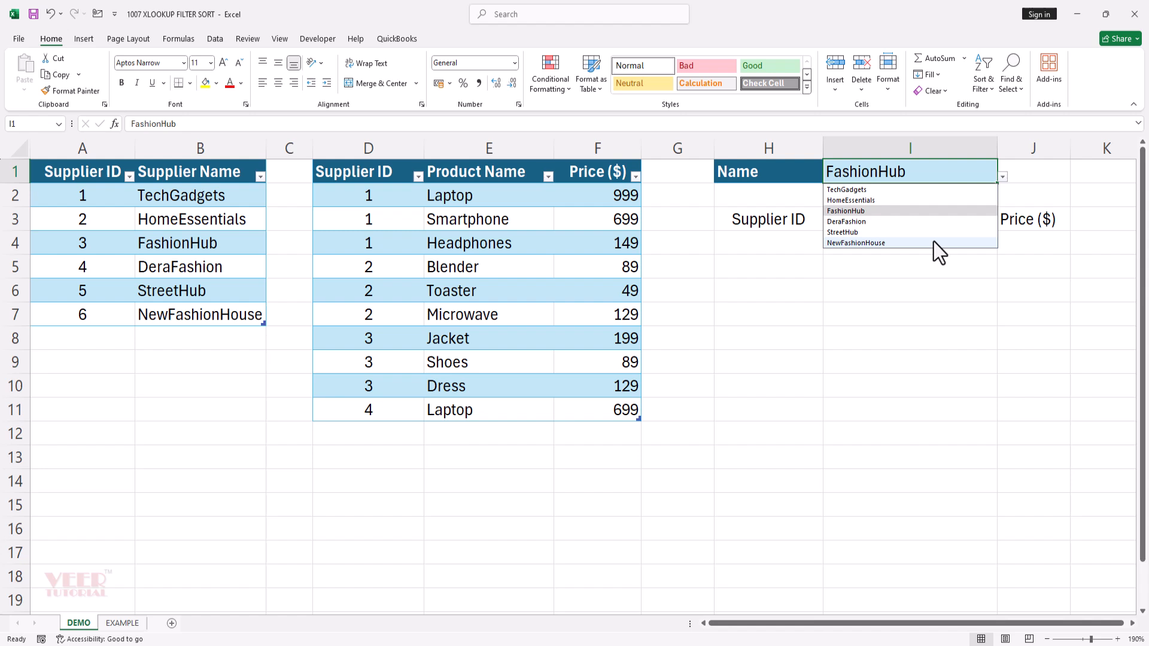
pyautogui.click(933, 242)
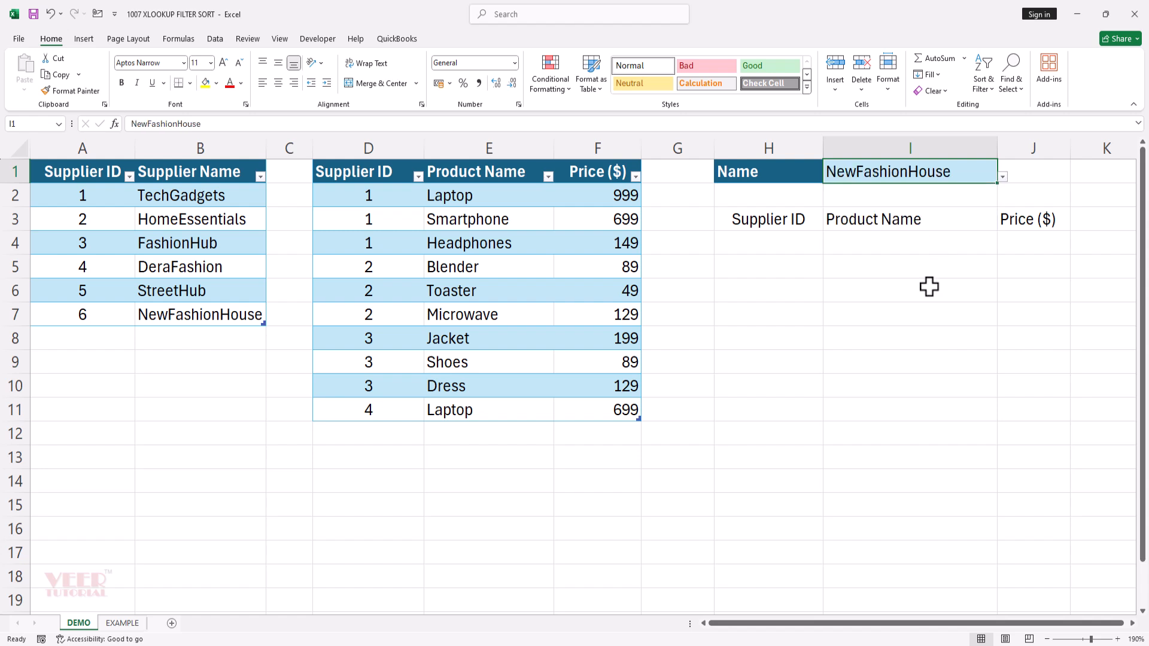
# Enter =XLOOKUP($I$1,SupplierTable[Supplier Name],SupplierTable[Supplier ID]) in H4 to return the selected supplier's ID.
pyautogui.click(793, 247)
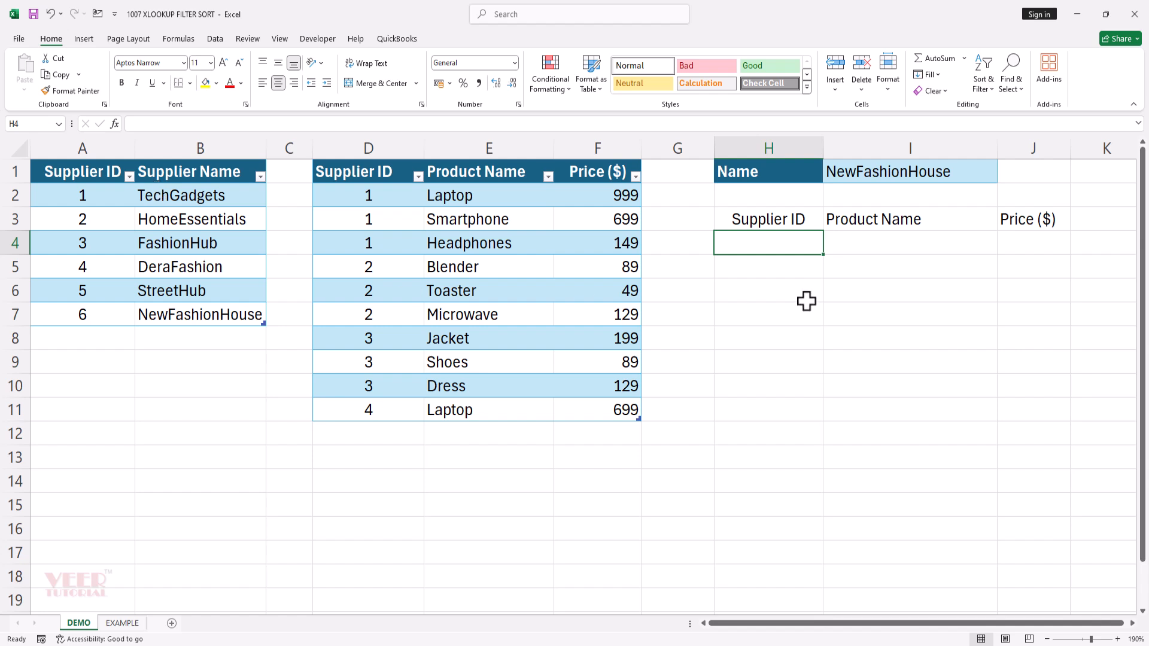
pyautogui.write('=xl')
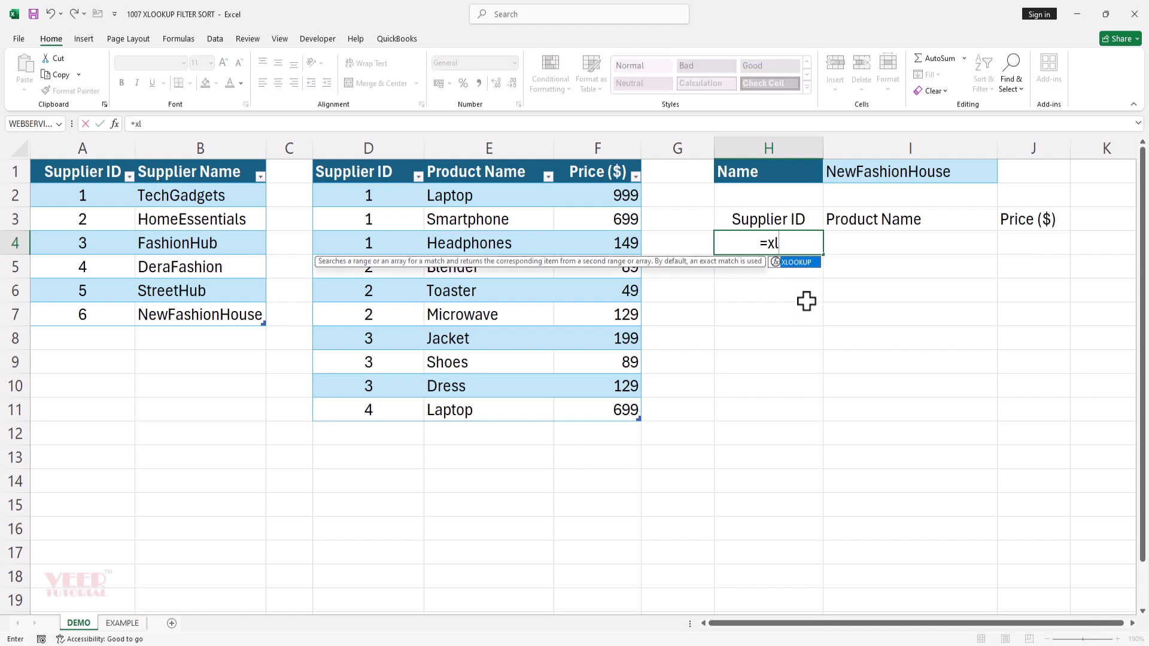
pyautogui.press('Tab')
pyautogui.click(877, 174)
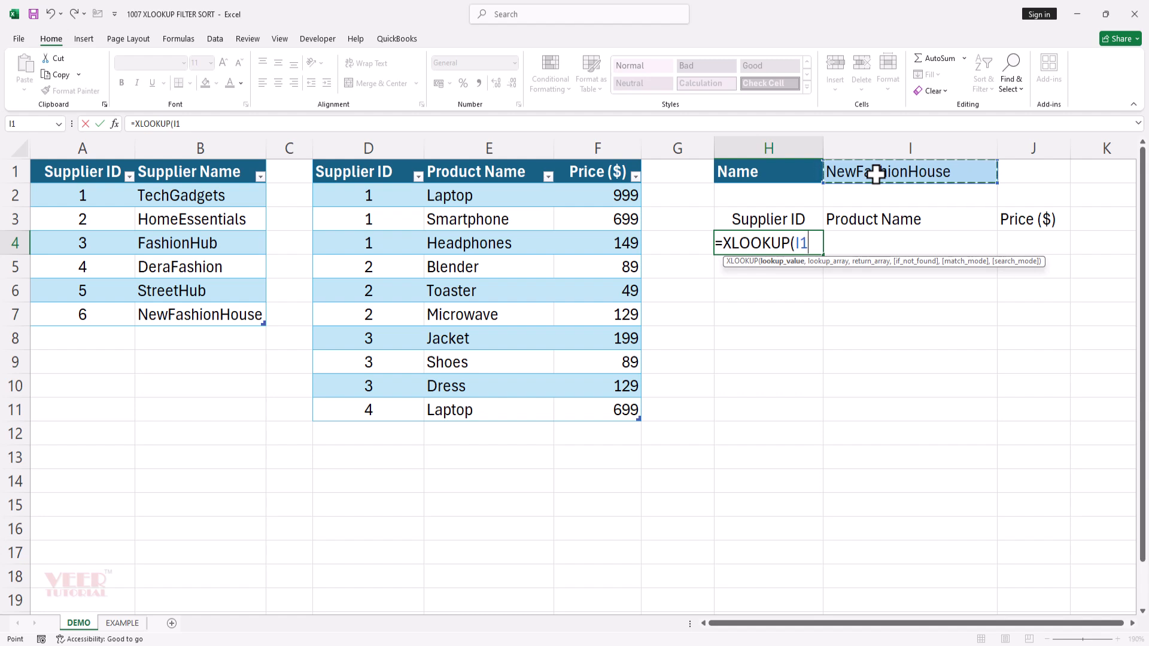
pyautogui.press('F4')
pyautogui.write(',')
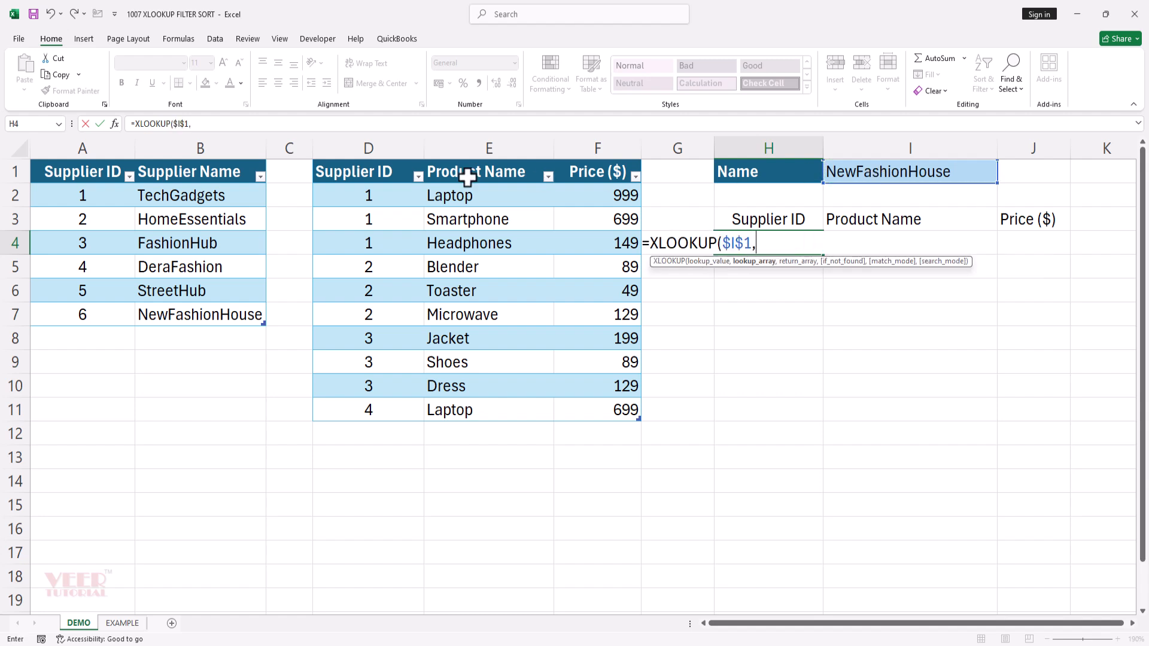
pyautogui.click(214, 156)
pyautogui.write(',')
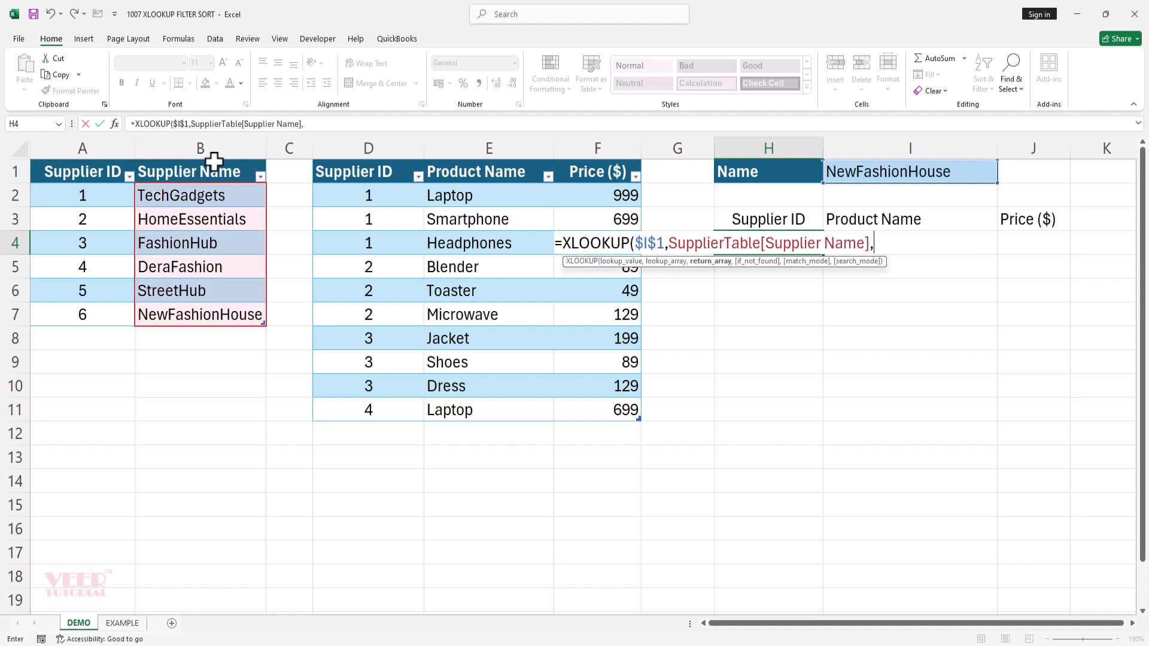
pyautogui.click(87, 156)
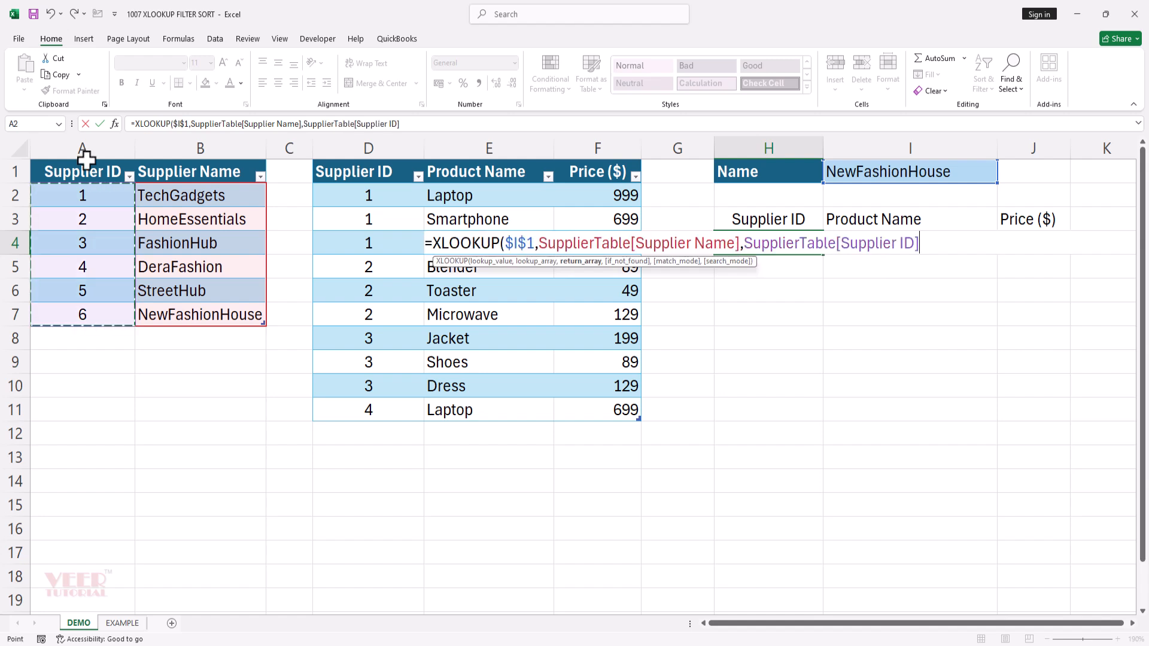
pyautogui.write(')')
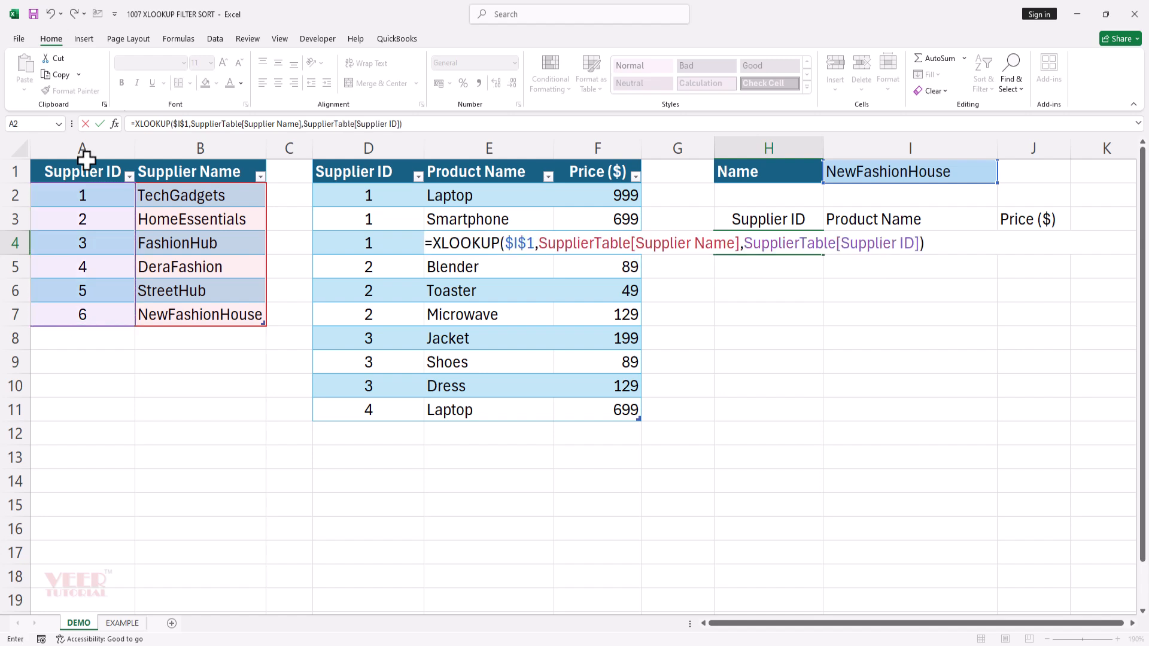
pyautogui.hotkey('ctrl', 'Return')
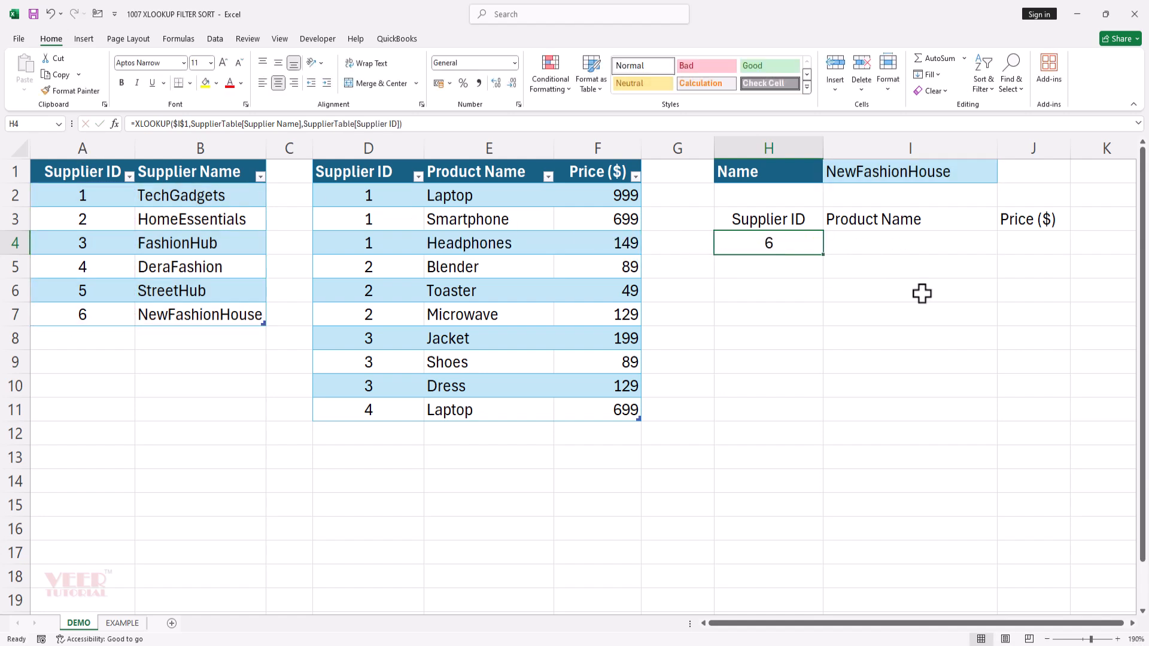
# Switch the supplier in I1 to FashionHub and check the lookup result in H4.
pyautogui.click(927, 169)
pyautogui.click(1002, 176)
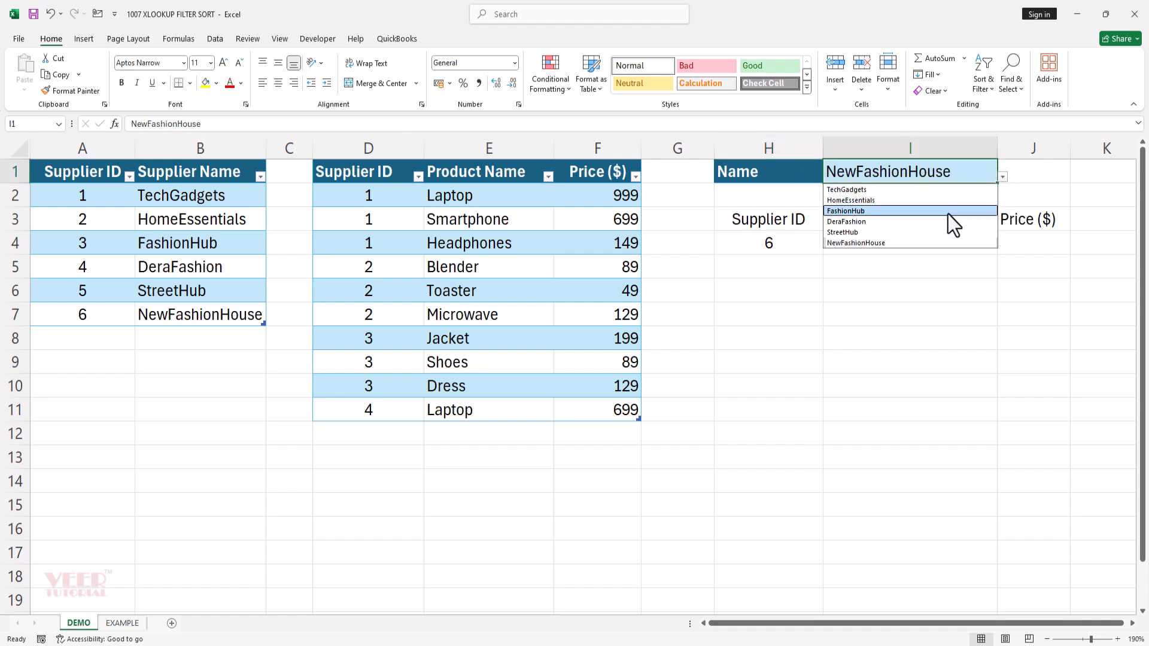
pyautogui.click(948, 215)
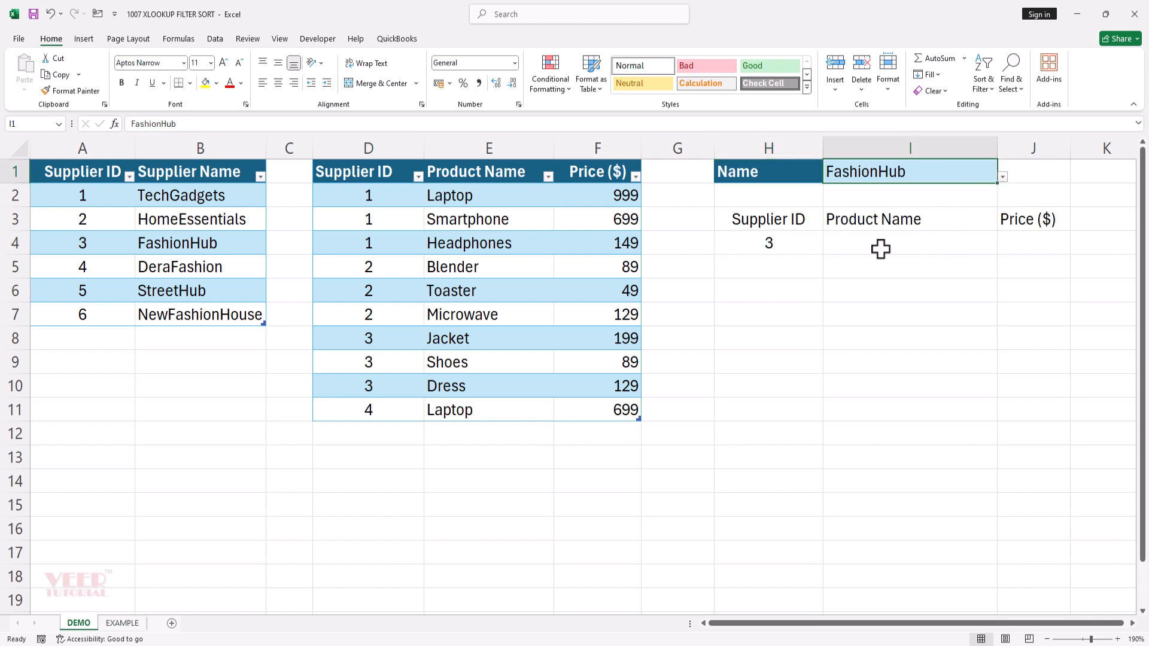
pyautogui.click(786, 243)
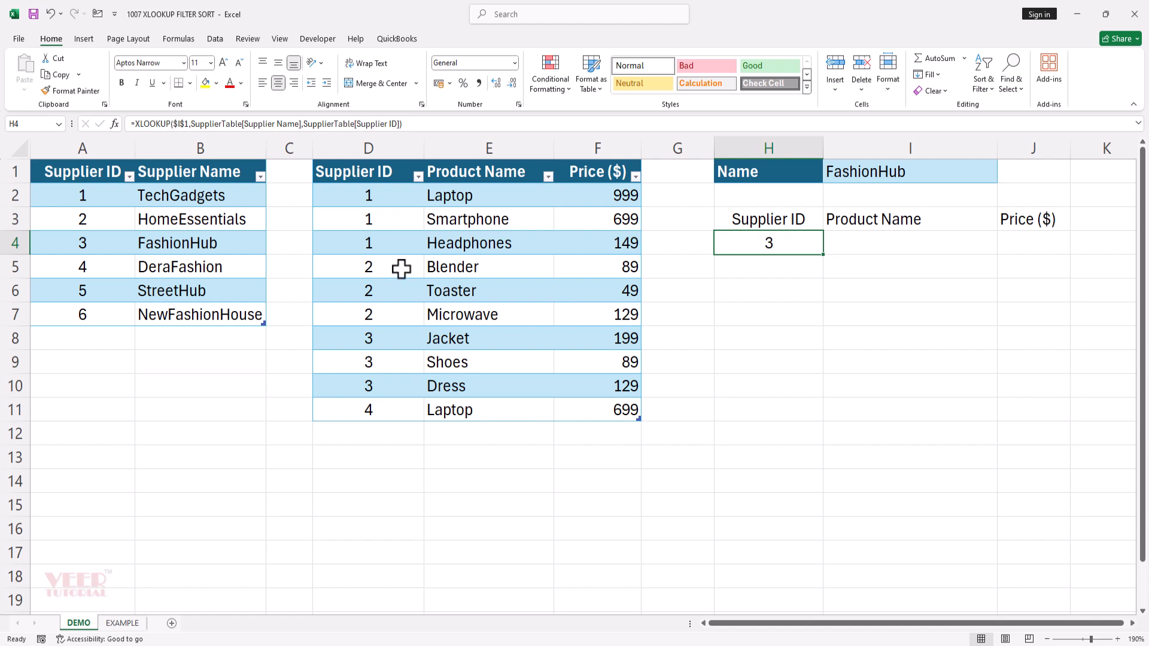
# Copy the formatting of the Name label in H1 to the result headers H3:J3.
pyautogui.click(774, 174)
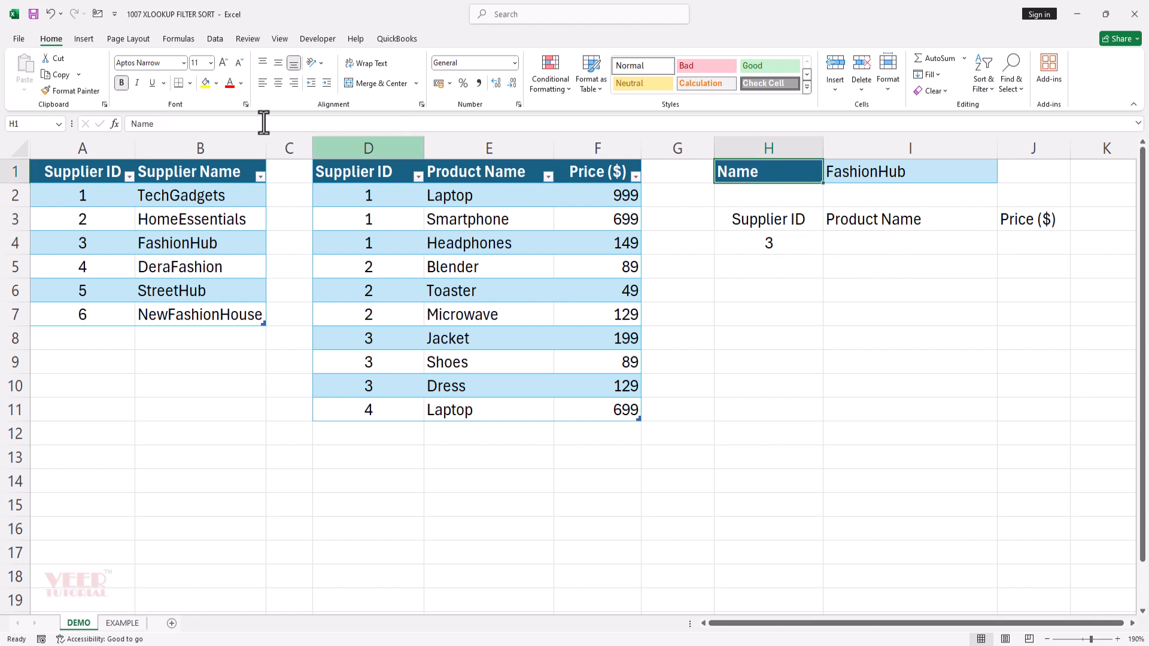
pyautogui.click(61, 91)
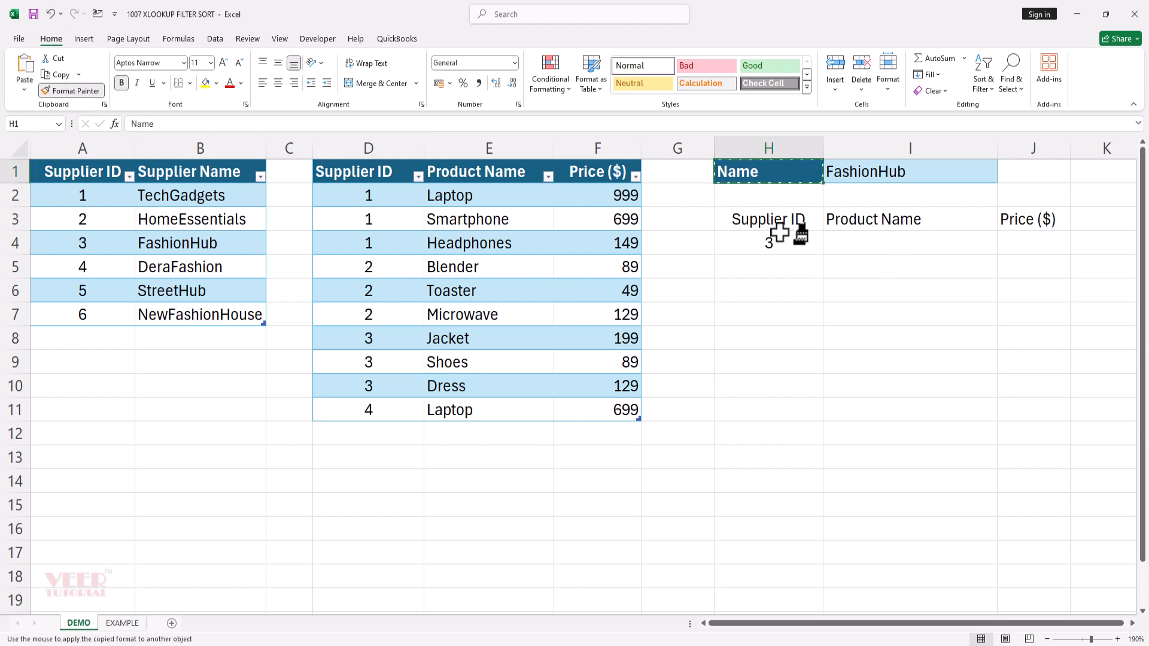
pyautogui.moveTo(798, 225); pyautogui.dragTo(1000, 218)
pyautogui.click(816, 323)
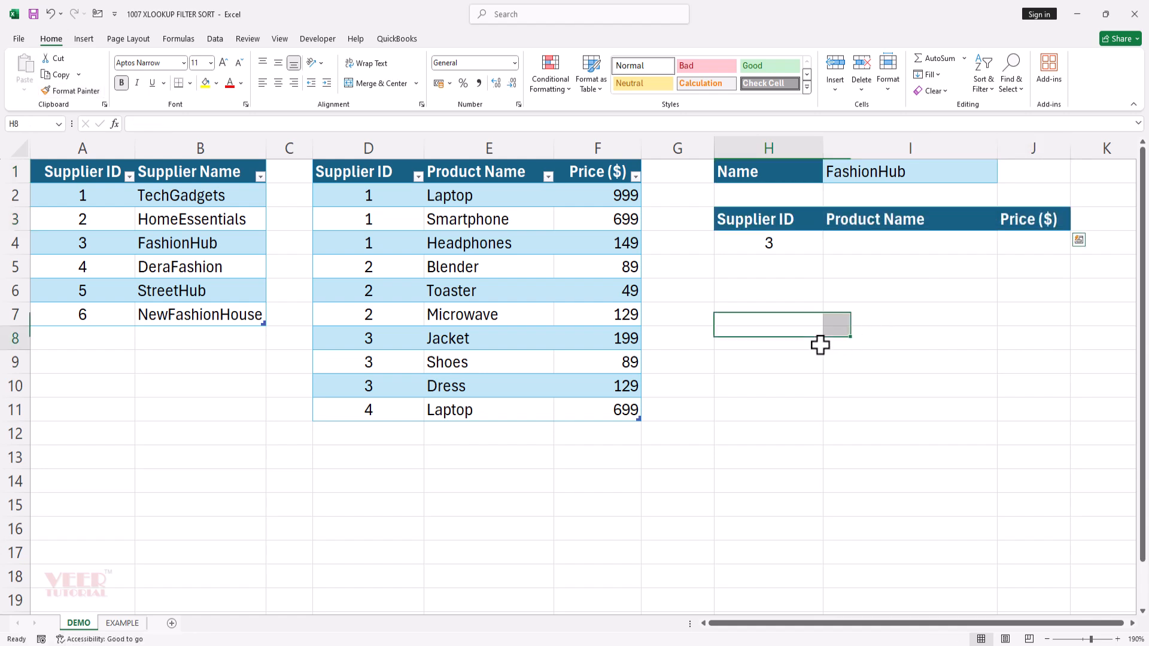
# Copy the XLOOKUP expression from H4 without its equals sign and clear the cell.
pyautogui.click(772, 242)
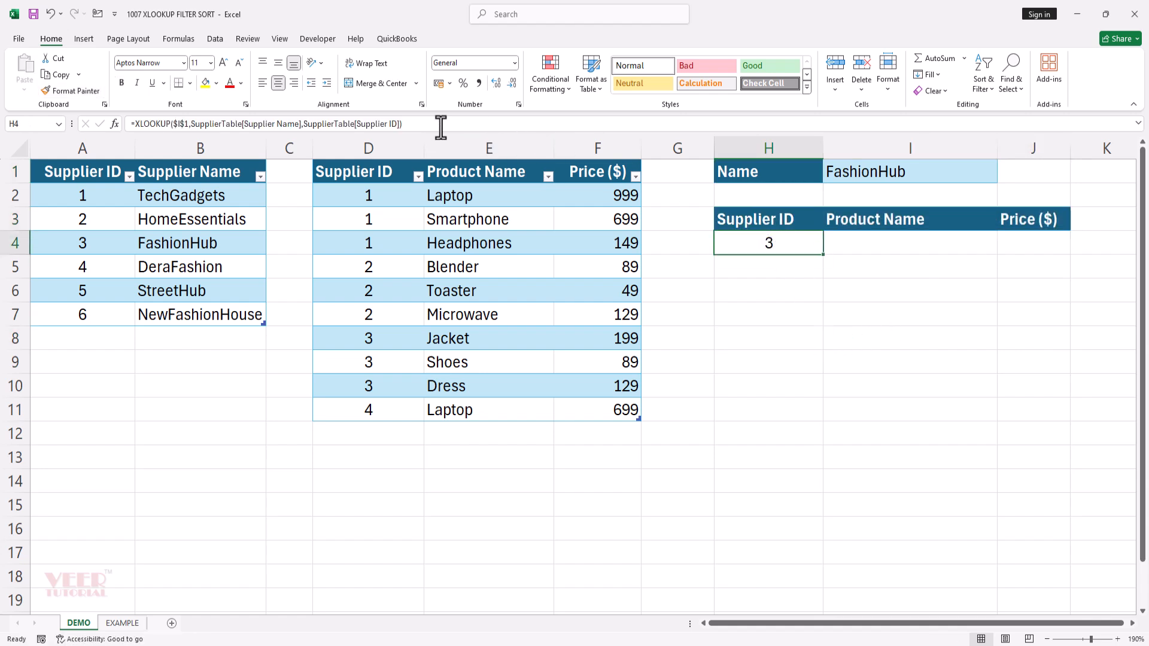
pyautogui.moveTo(441, 123); pyautogui.dragTo(136, 123)
pyautogui.hotkey('ctrl', 'c')
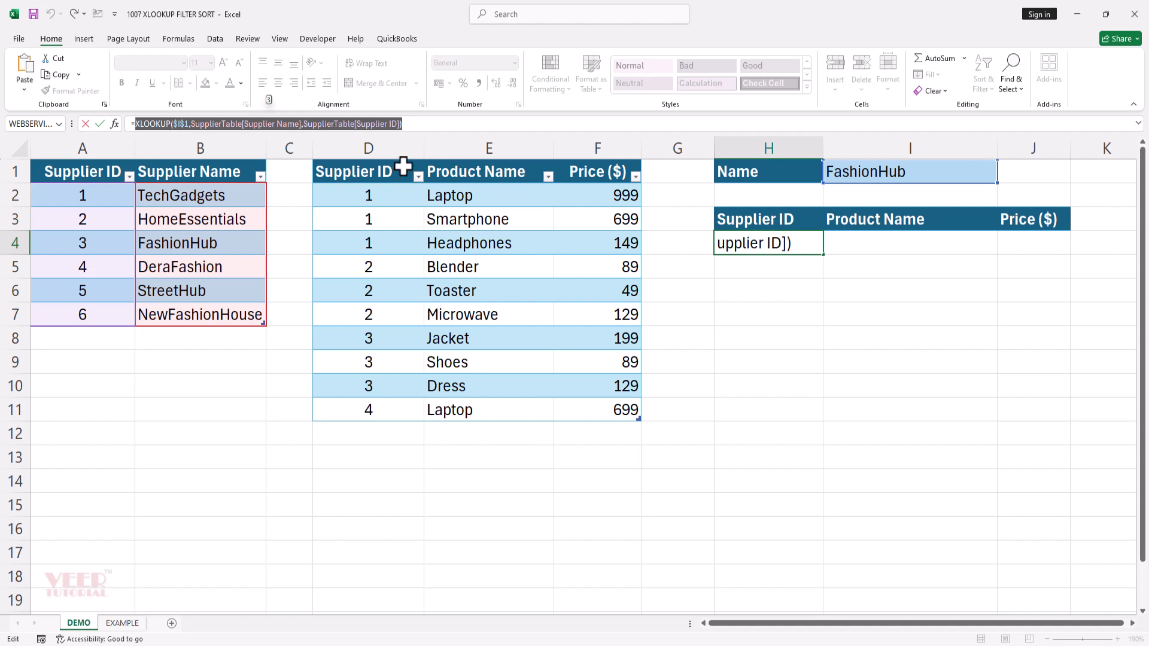
pyautogui.press('Escape')
pyautogui.press('Delete')
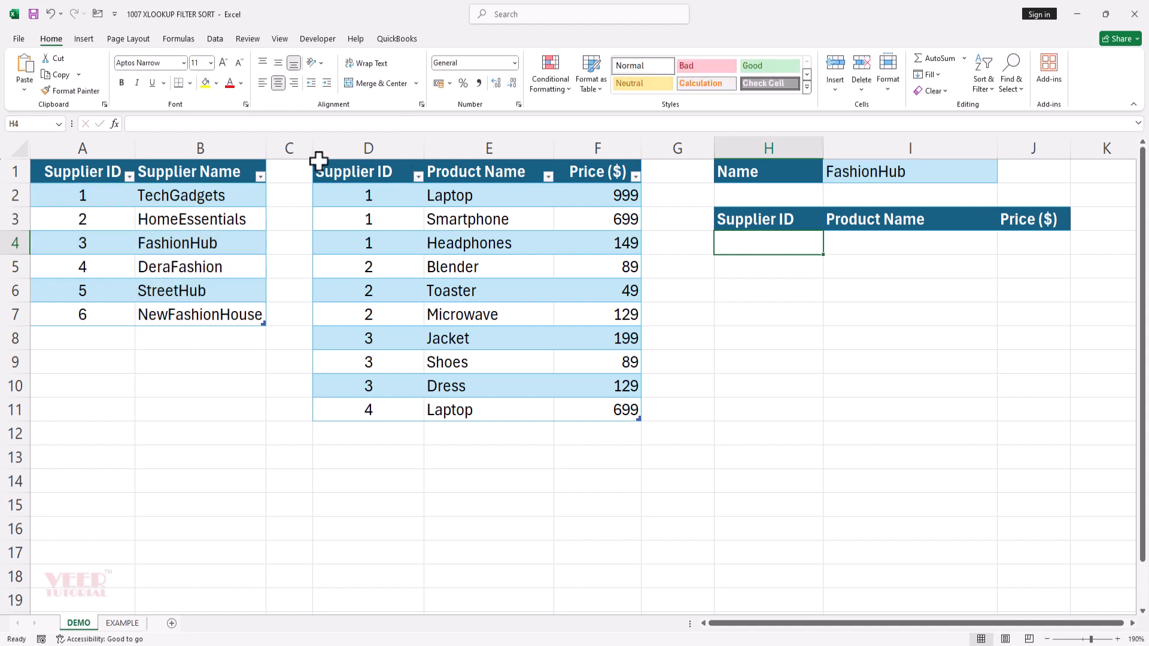
# Enter =FILTER(ProductTable,ProductTable[Supplier ID]=XLOOKUP($I$1,SupplierTable[Supplier Name],SupplierTable[Supplier ID]),"No Data Found") in H4, reusing the copied XLOOKUP expression.
pyautogui.write('=')
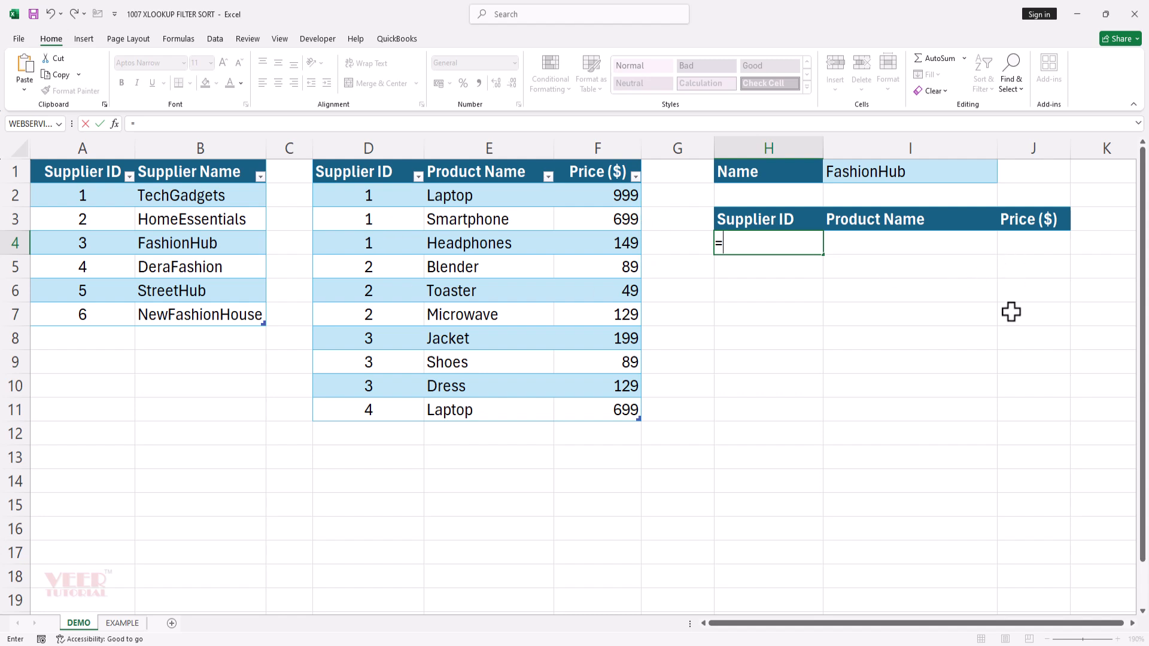
pyautogui.write('fil')
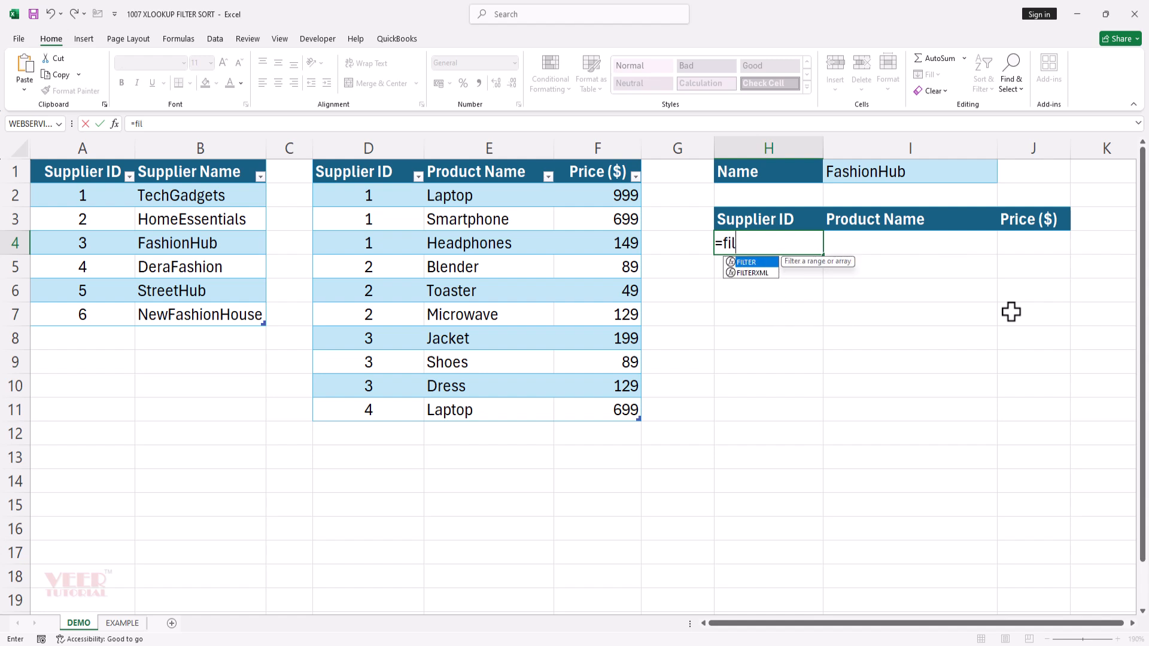
pyautogui.press('Tab')
pyautogui.click(311, 158)
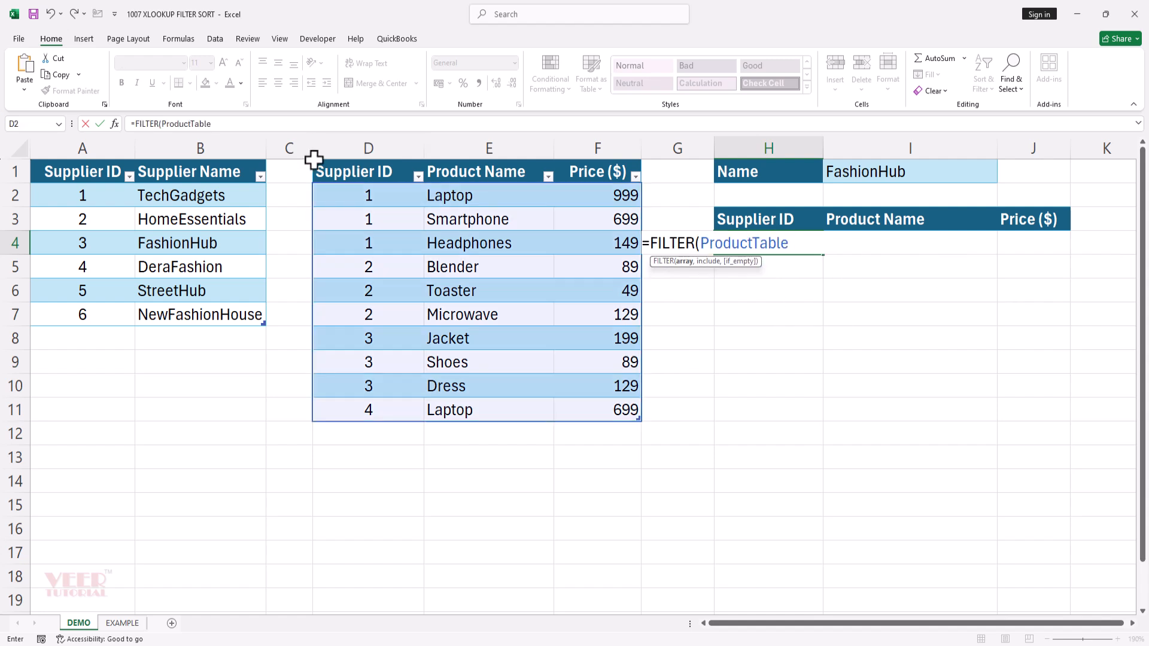
pyautogui.write(',')
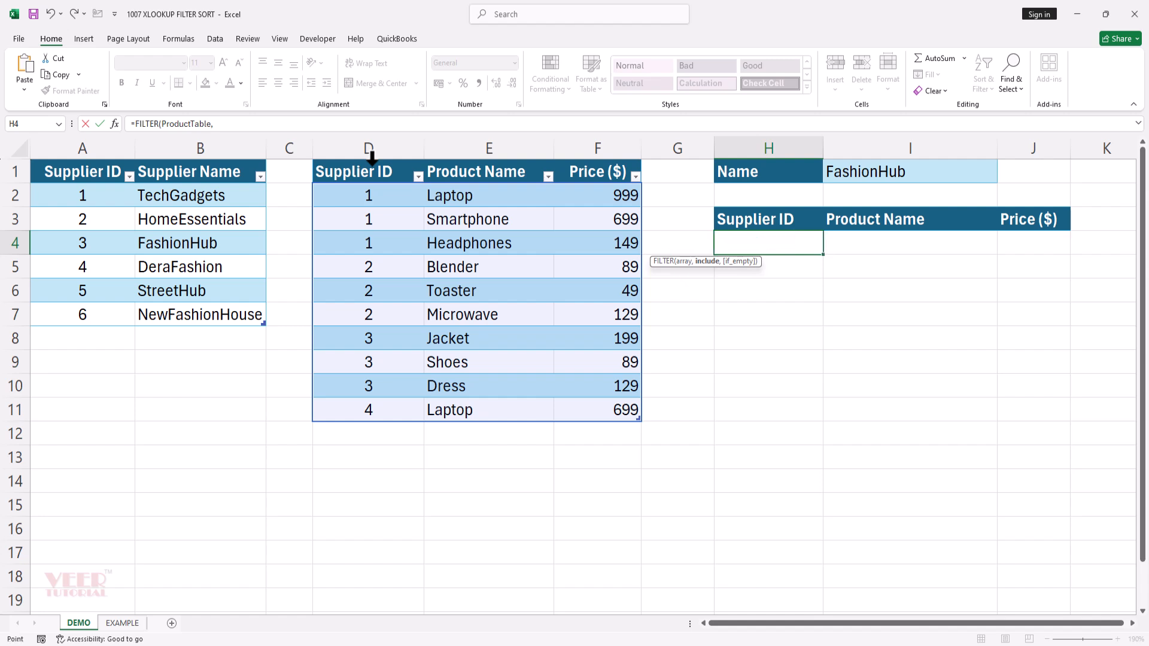
pyautogui.click(371, 157)
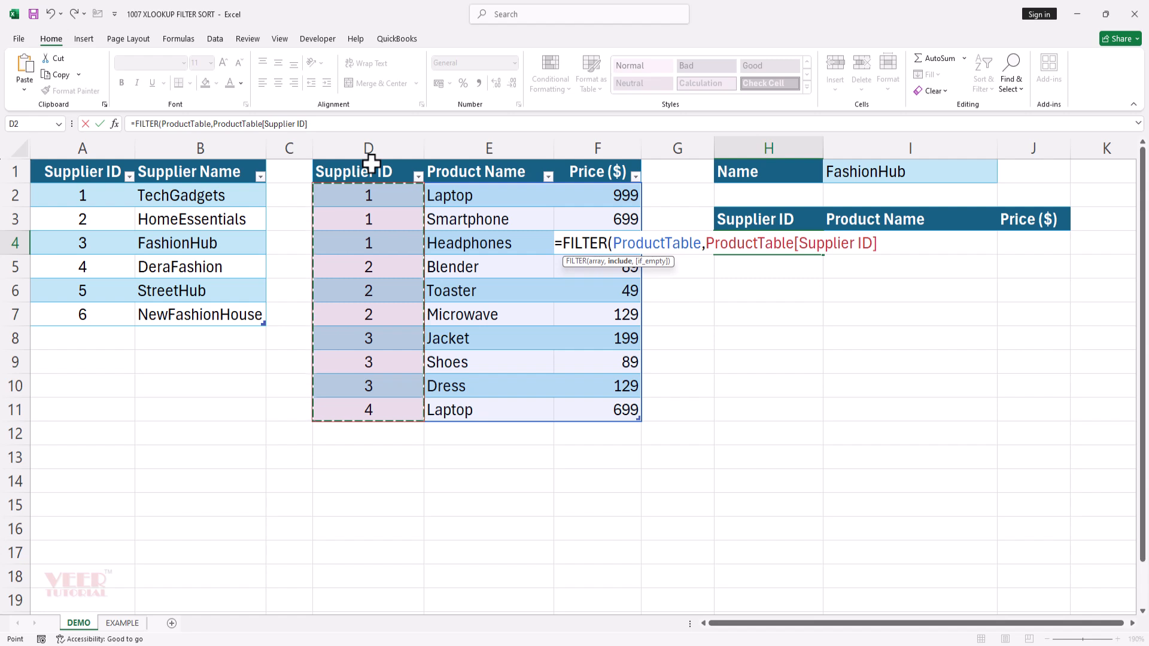
pyautogui.write('=')
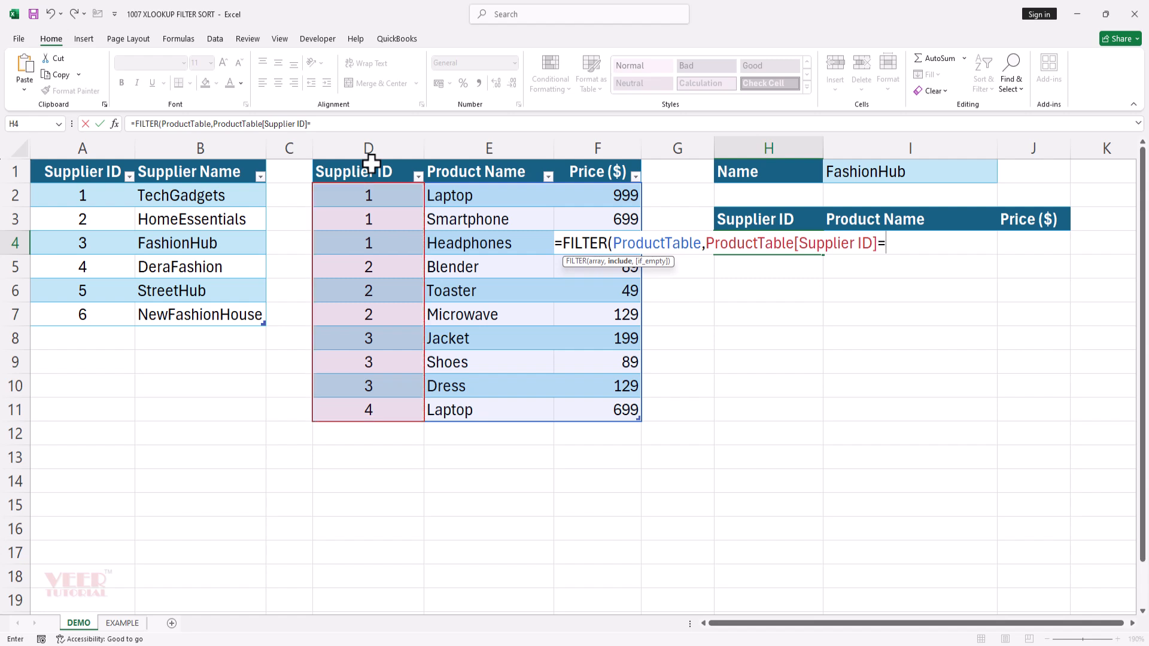
pyautogui.hotkey('ctrl', 'v')
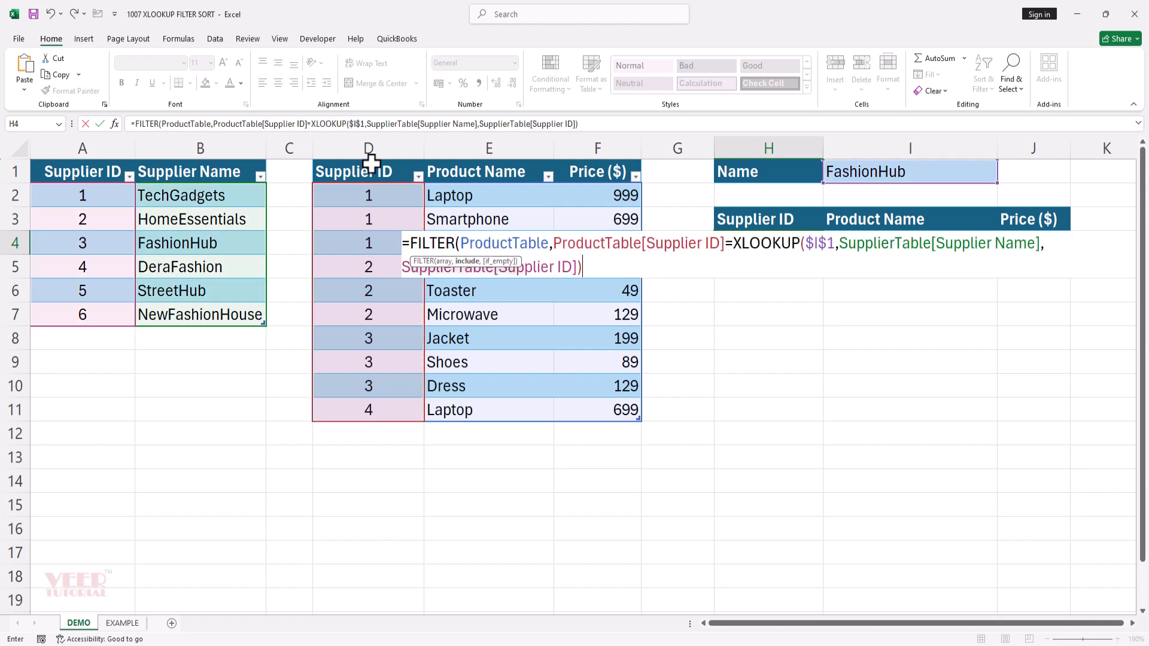
pyautogui.write(',"')
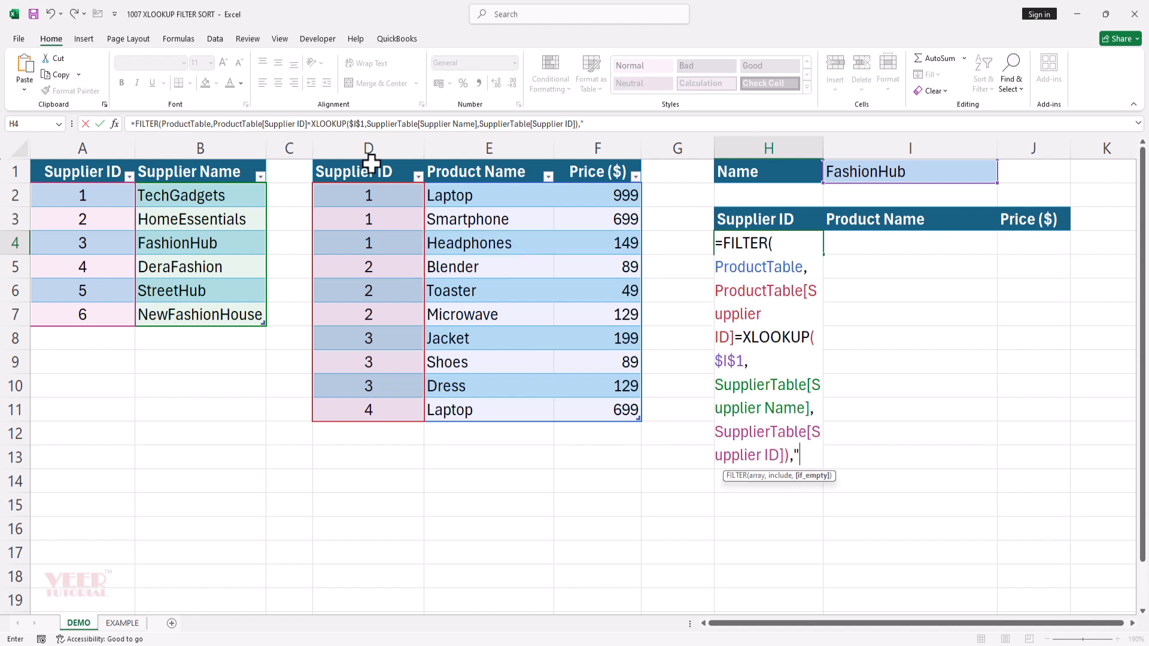
pyautogui.write('No Dat')
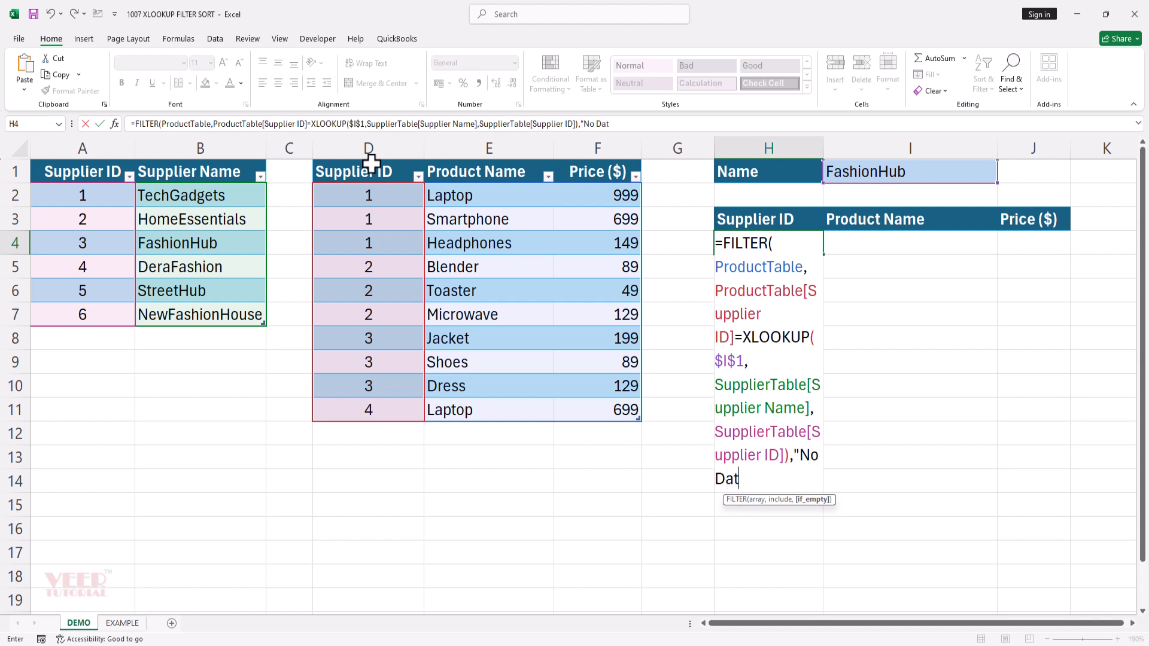
pyautogui.write('a Found")')
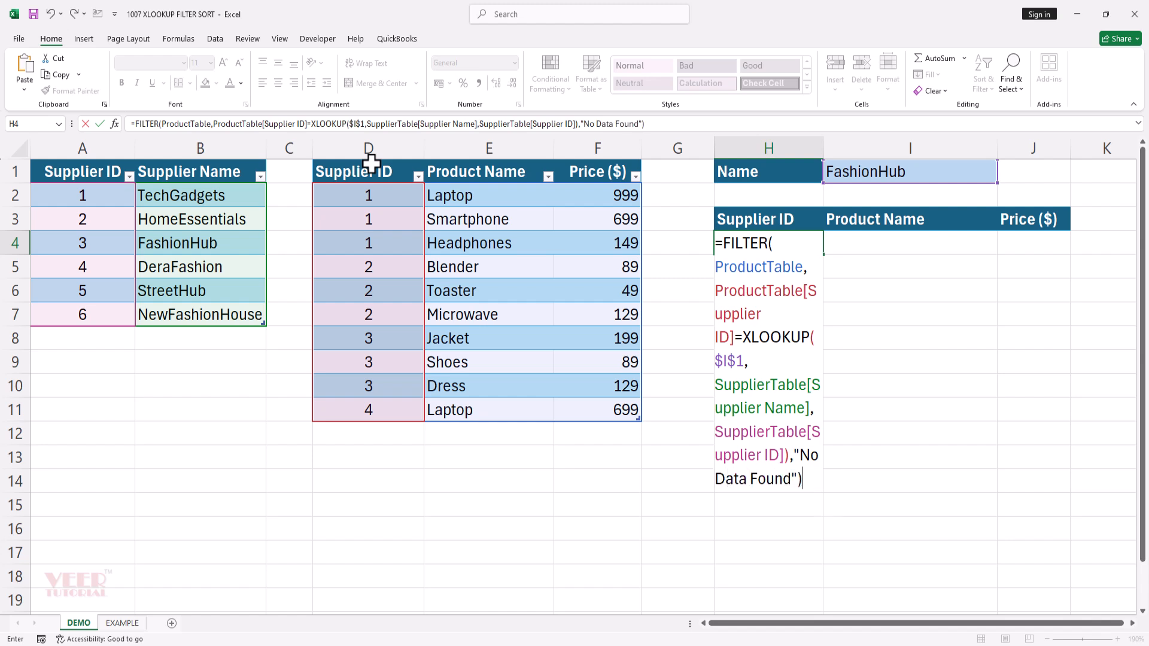
pyautogui.press('Return')
# Test the filter by choosing HomeEssentials, DeraFashion and TechGadgets in I1, comparing the returned products with the product table.
pyautogui.click(981, 174)
pyautogui.click(1003, 176)
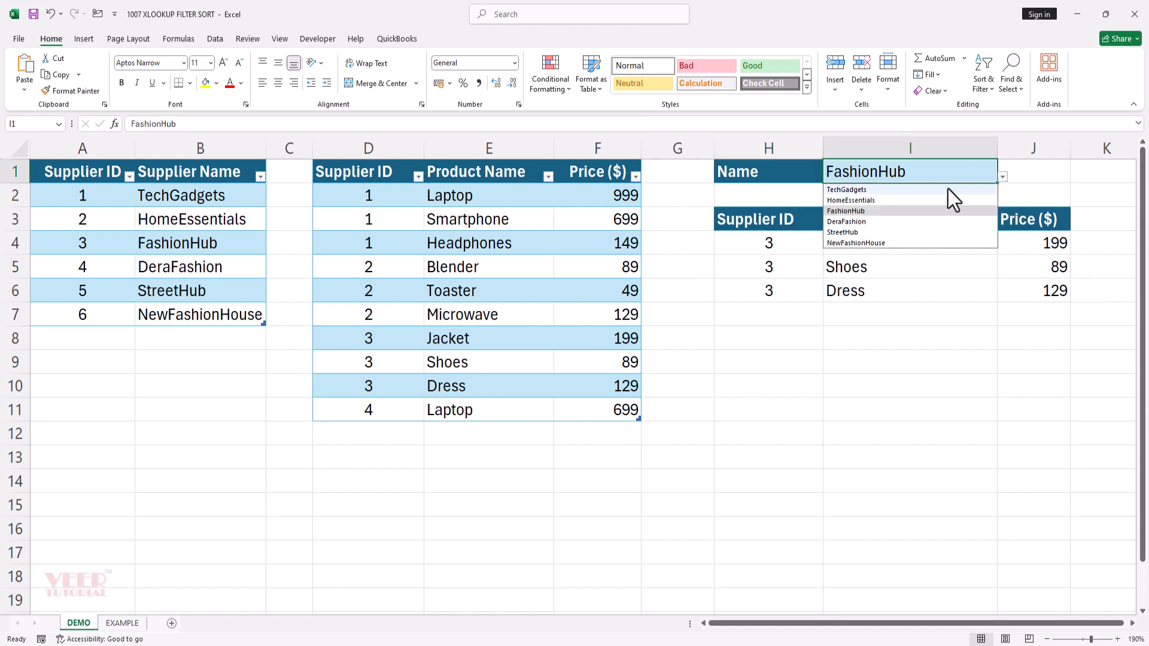
pyautogui.click(903, 200)
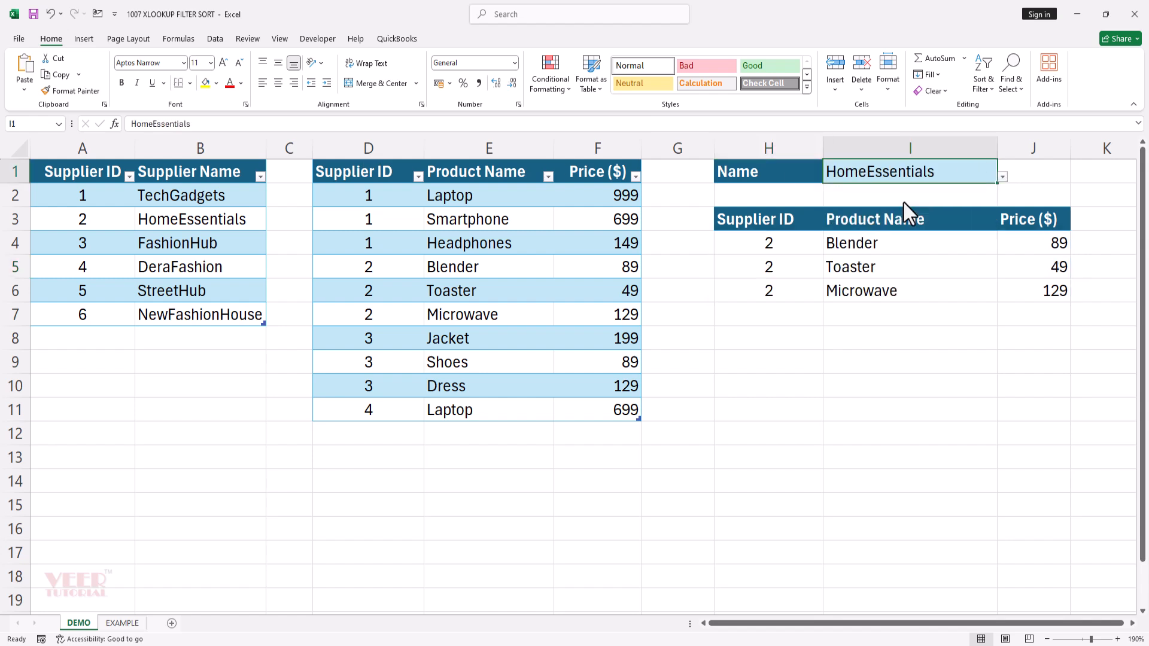
pyautogui.click(1002, 173)
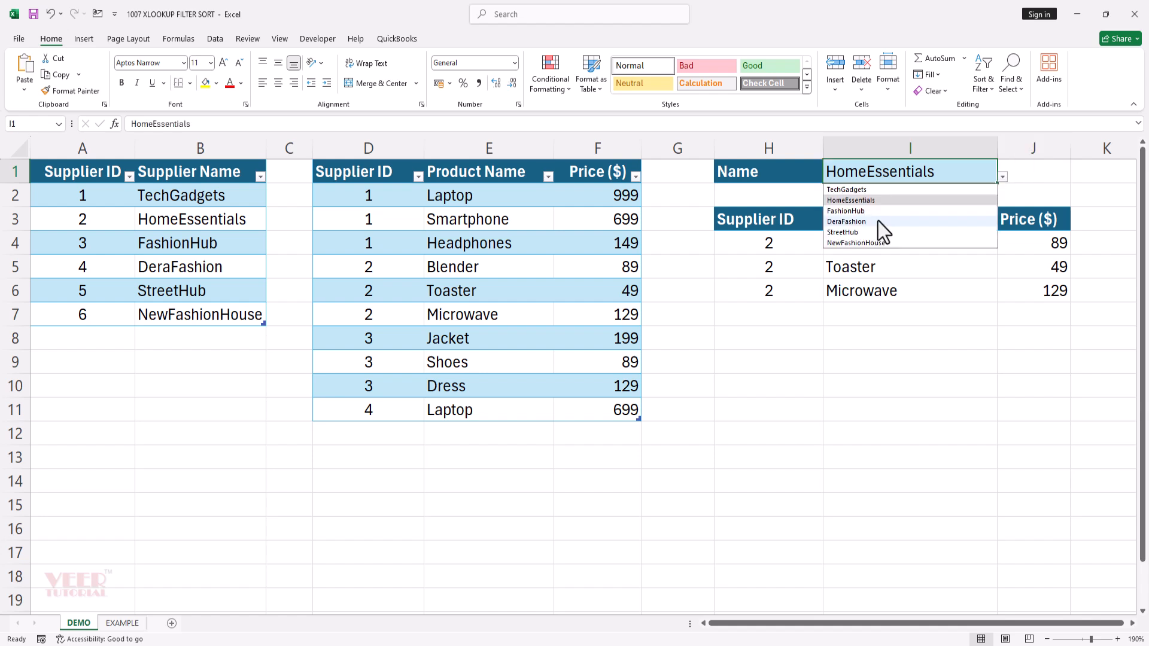
pyautogui.click(878, 221)
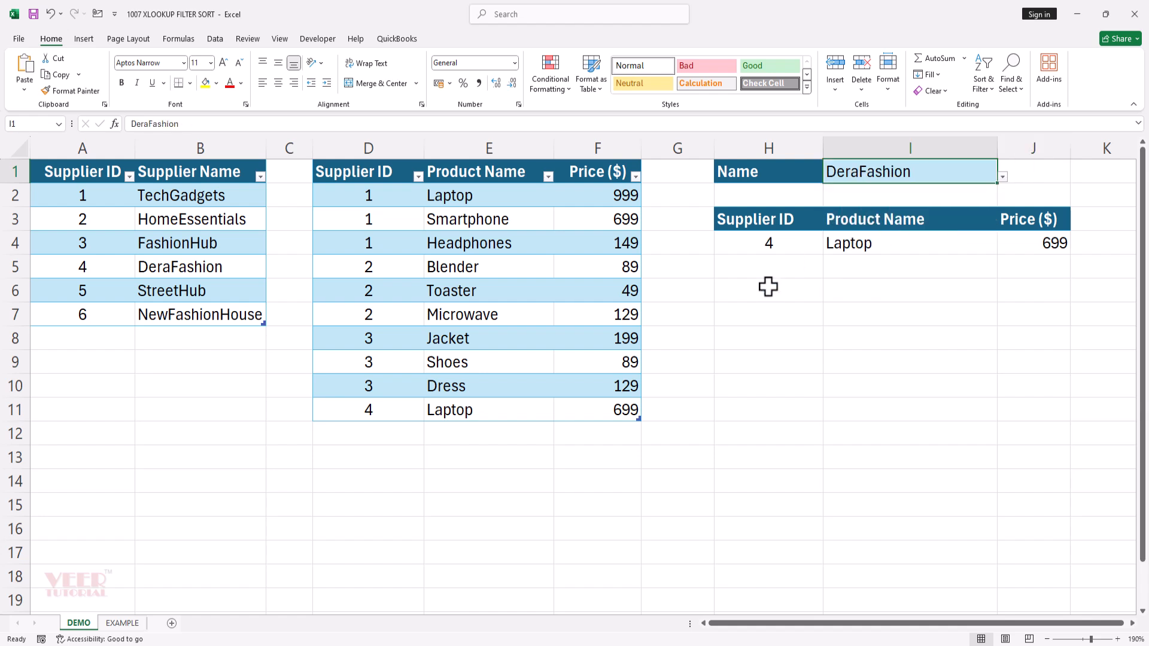
pyautogui.moveTo(389, 403); pyautogui.dragTo(578, 406)
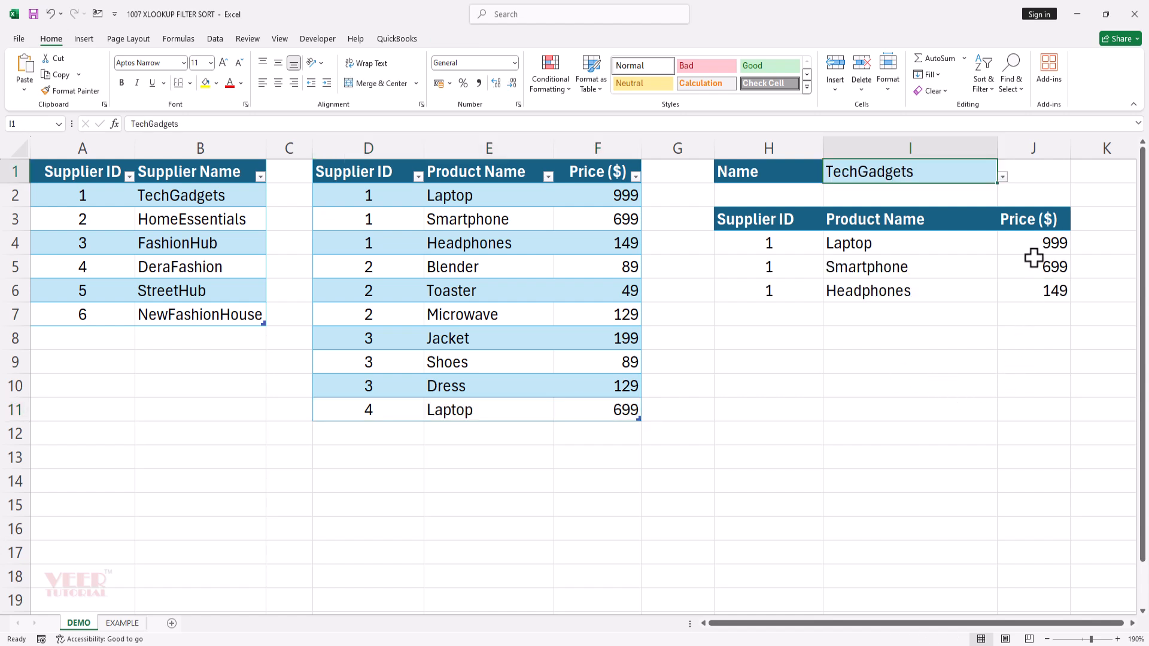
# Wrap the FILTER formula in H4 in SORT with sort index 3 and sort order 1 to sort by price ascending.
pyautogui.click(761, 246)
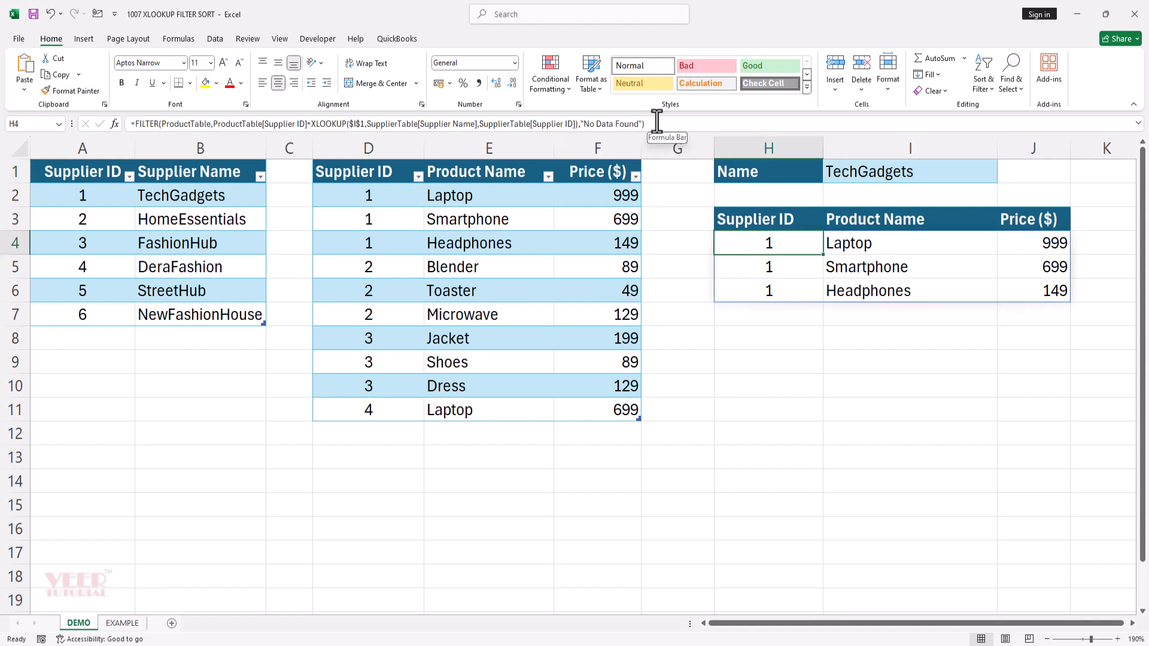
pyautogui.moveTo(656, 121); pyautogui.dragTo(134, 124)
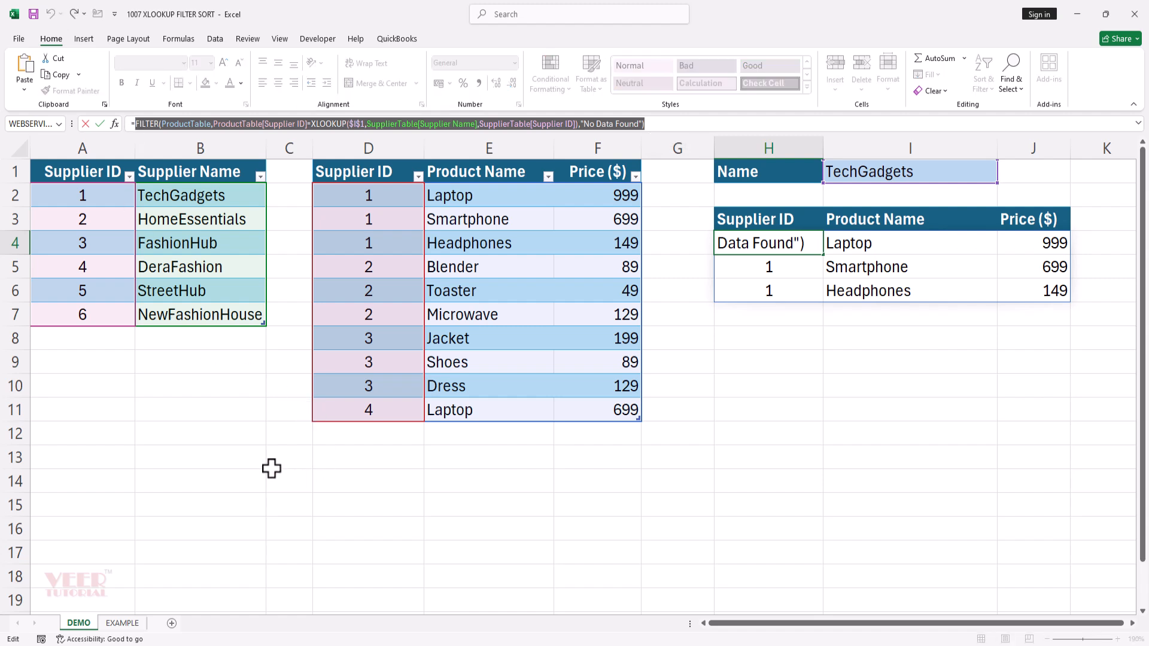
pyautogui.write('sor')
pyautogui.press('Tab')
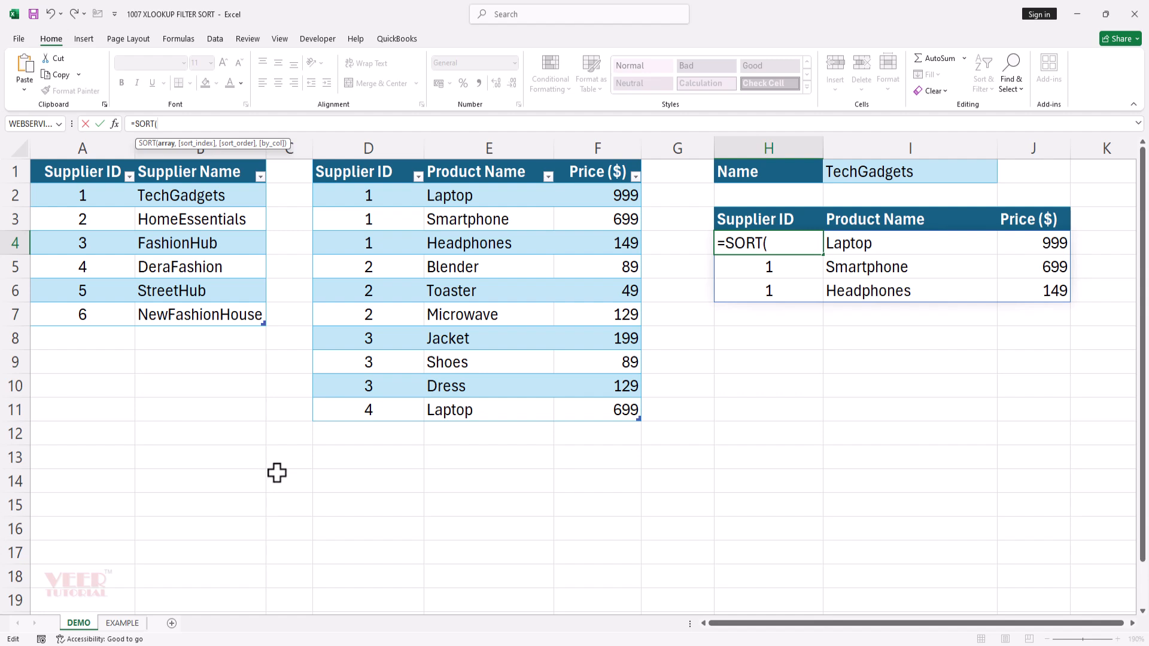
pyautogui.hotkey('ctrl', 'v')
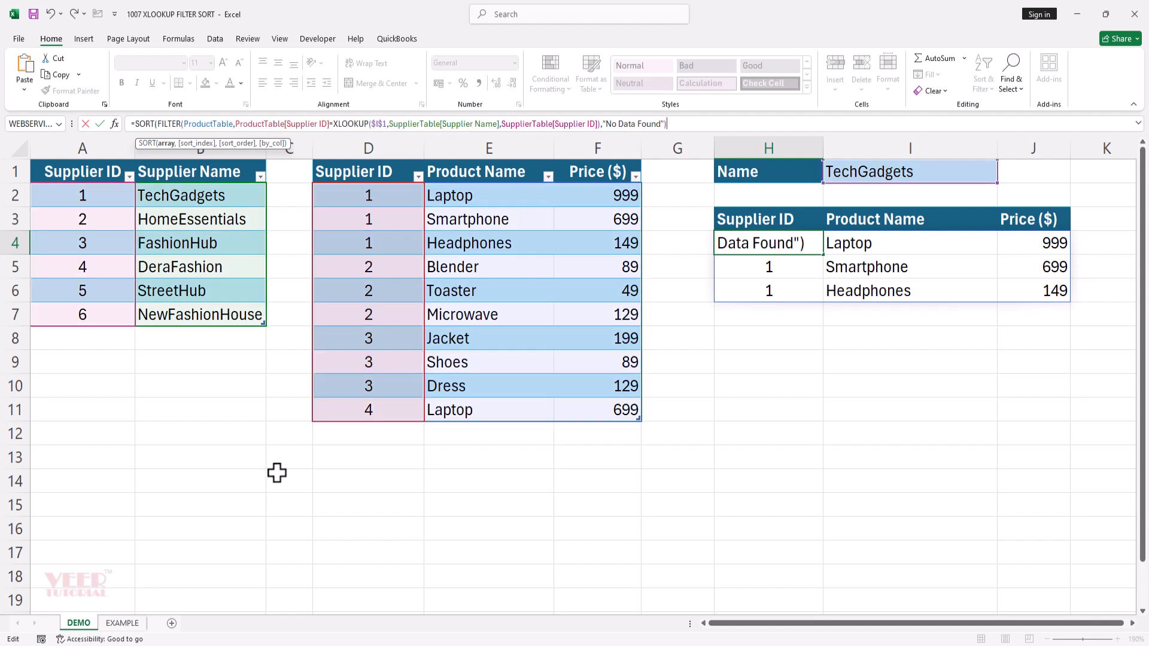
pyautogui.write(',')
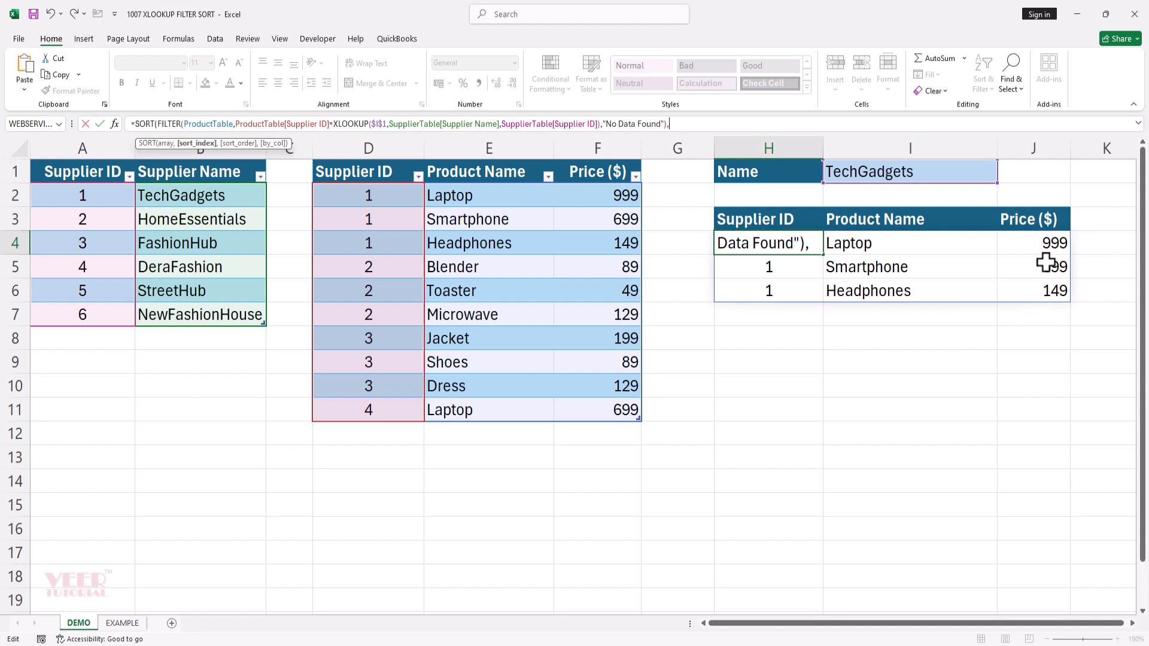
pyautogui.write('3,')
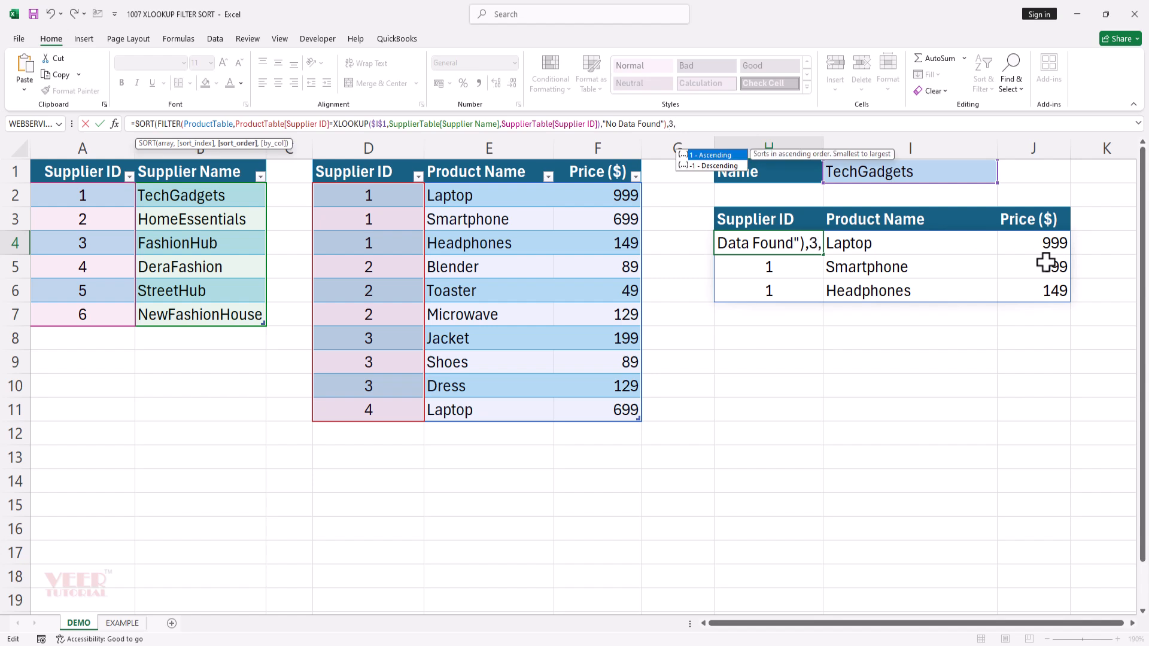
pyautogui.write('1)')
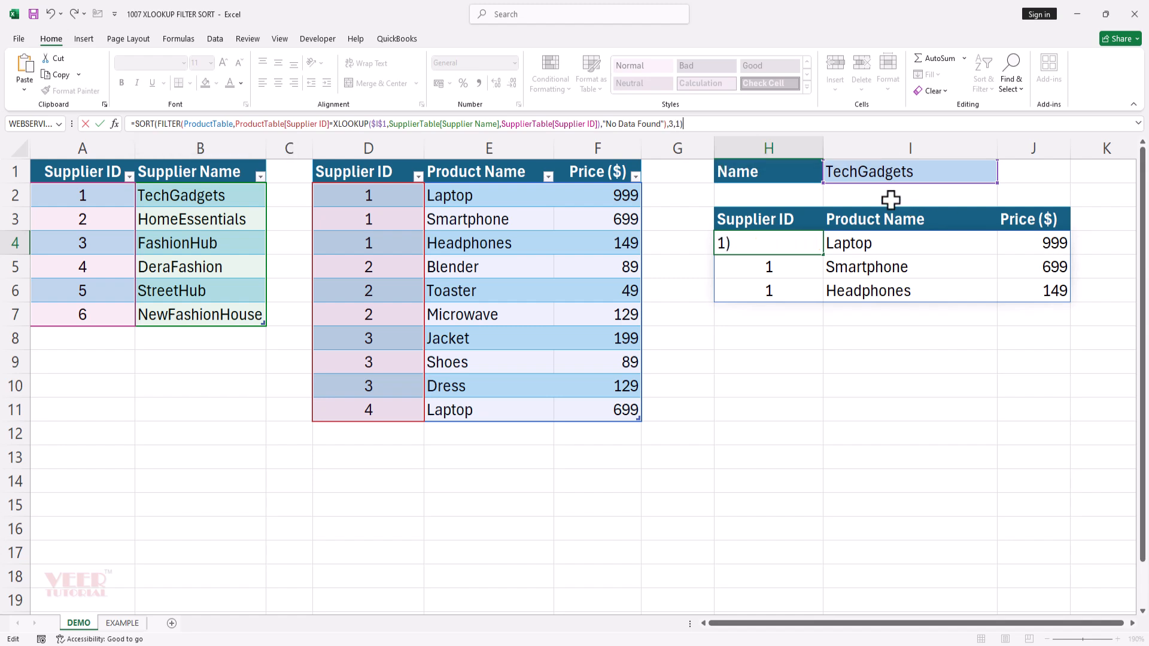
pyautogui.hotkey('ctrl', 'Return')
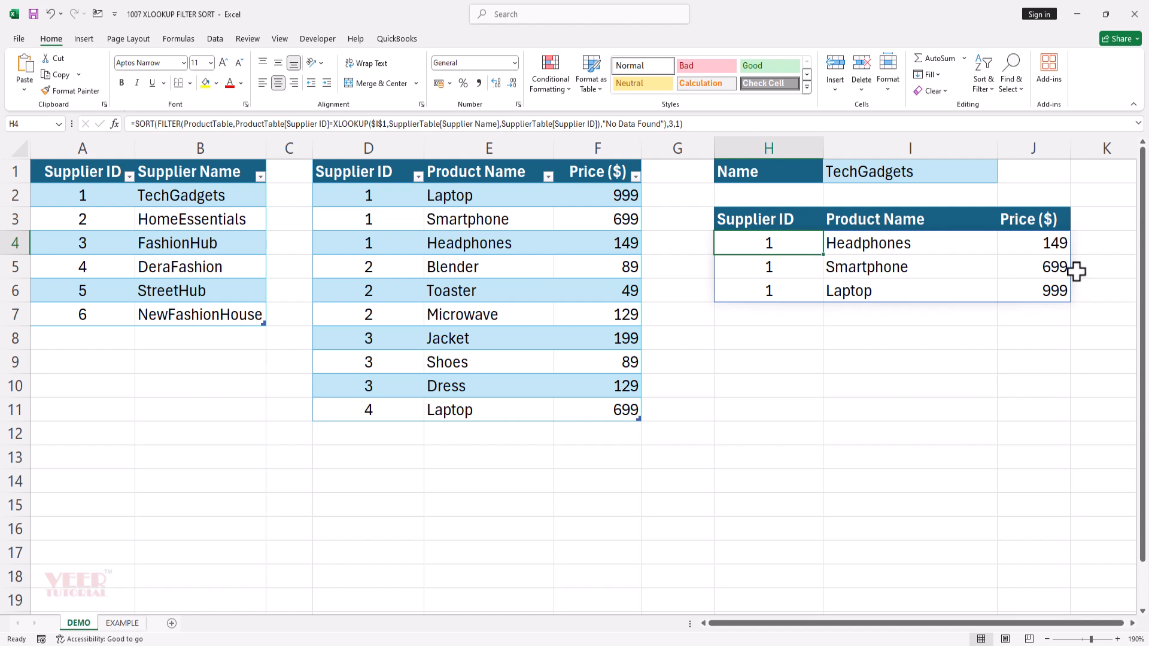
# Switch the supplier in I1 to FashionHub and check the price order of the returned products.
pyautogui.click(981, 173)
pyautogui.click(1003, 178)
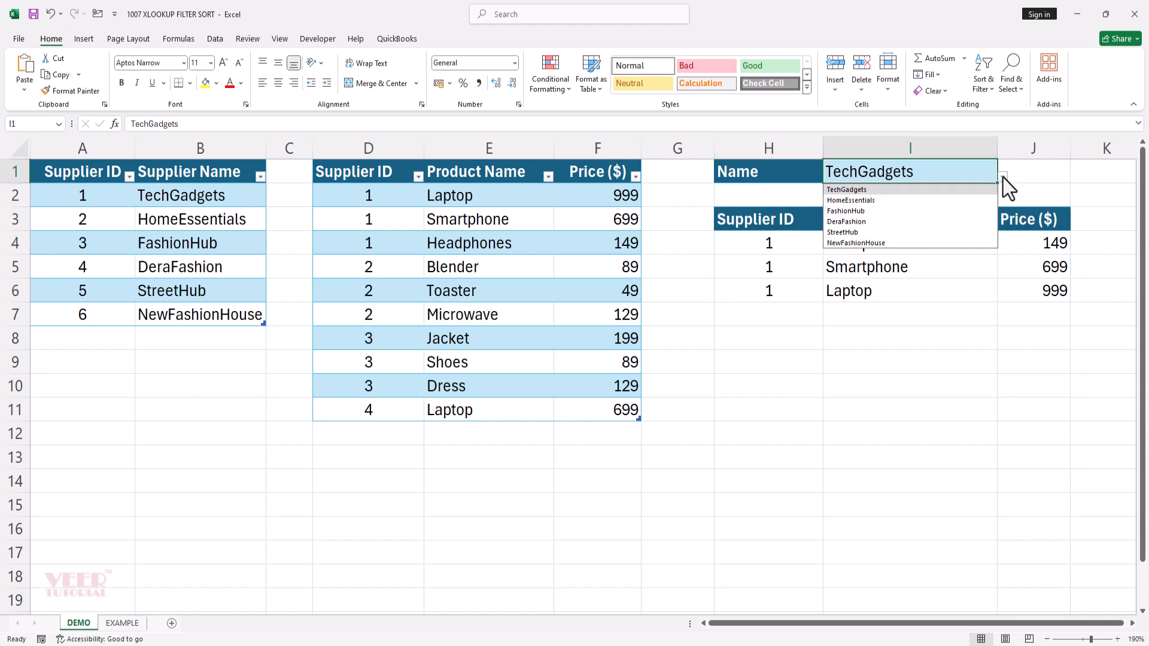
pyautogui.click(911, 226)
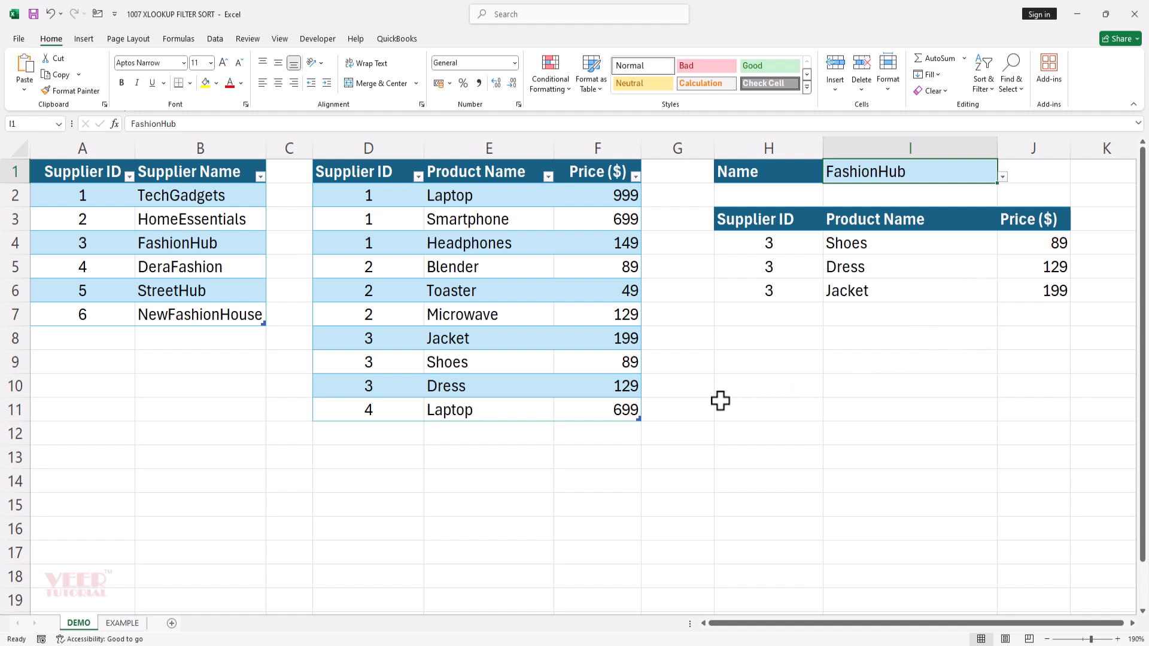
# Add a new row to the product table in row 12 with supplier ID 4, product Dress and price 599.
pyautogui.click(370, 446)
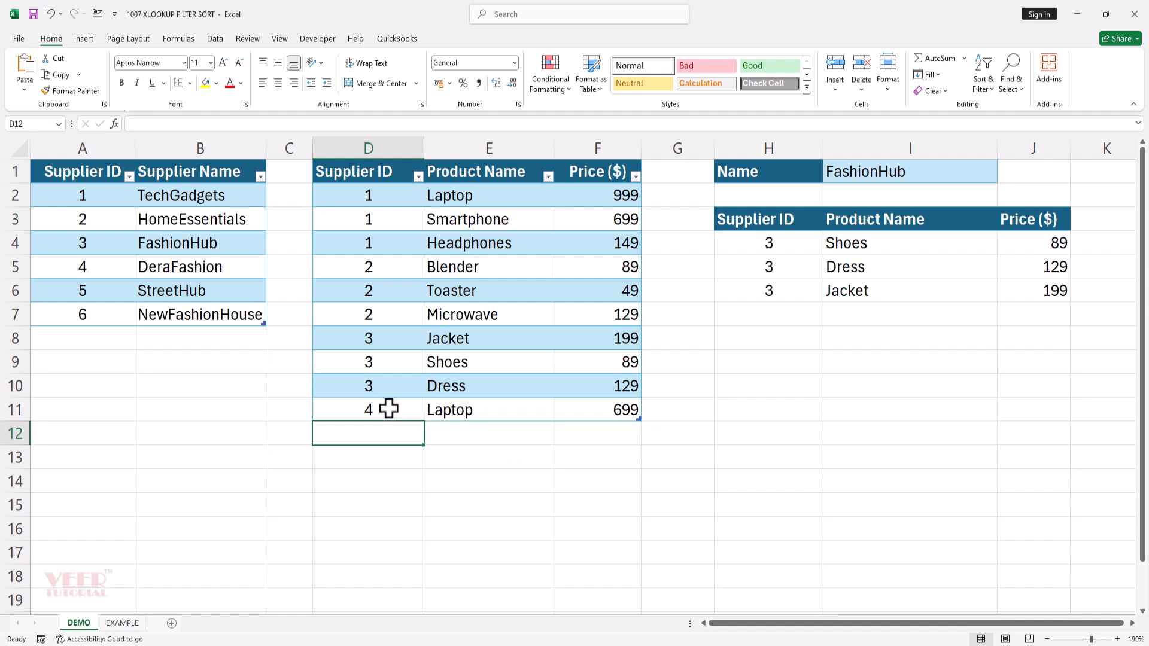
pyautogui.write('4')
pyautogui.press('Tab')
pyautogui.write('Dress')
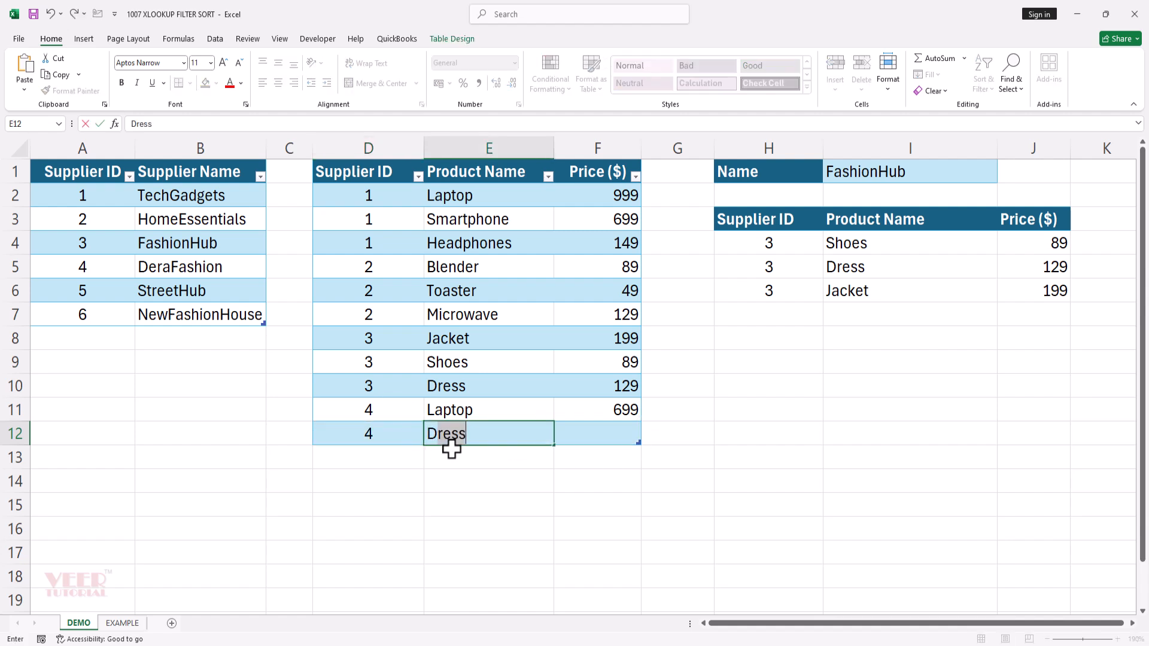
pyautogui.press('Tab')
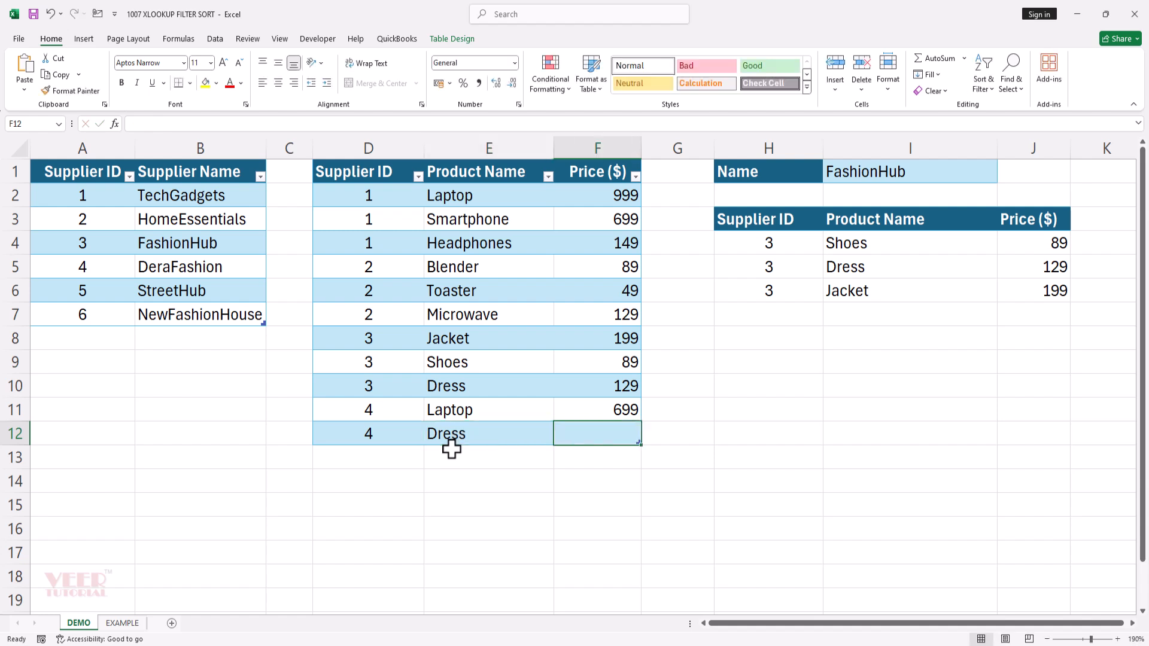
pyautogui.write('599')
pyautogui.press('Return')
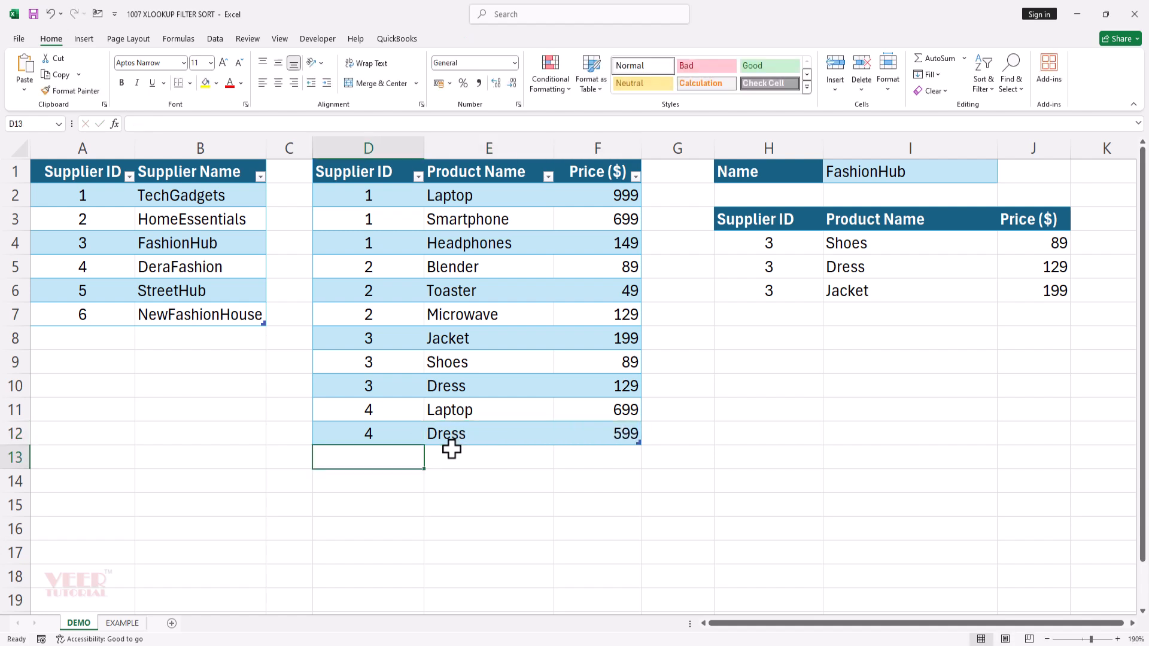
# Switch the supplier in I1 to DeraFashion and check that supplier's returned products in the results area.
pyautogui.click(902, 172)
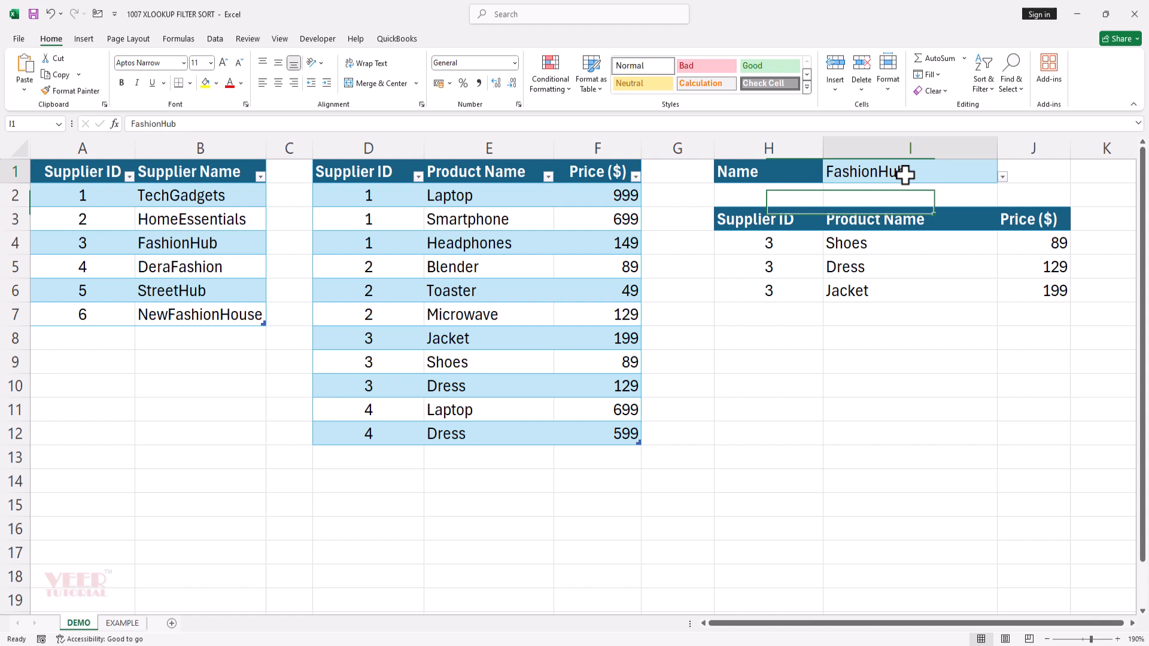
pyautogui.click(1002, 178)
pyautogui.click(864, 222)
pyautogui.click(861, 432)
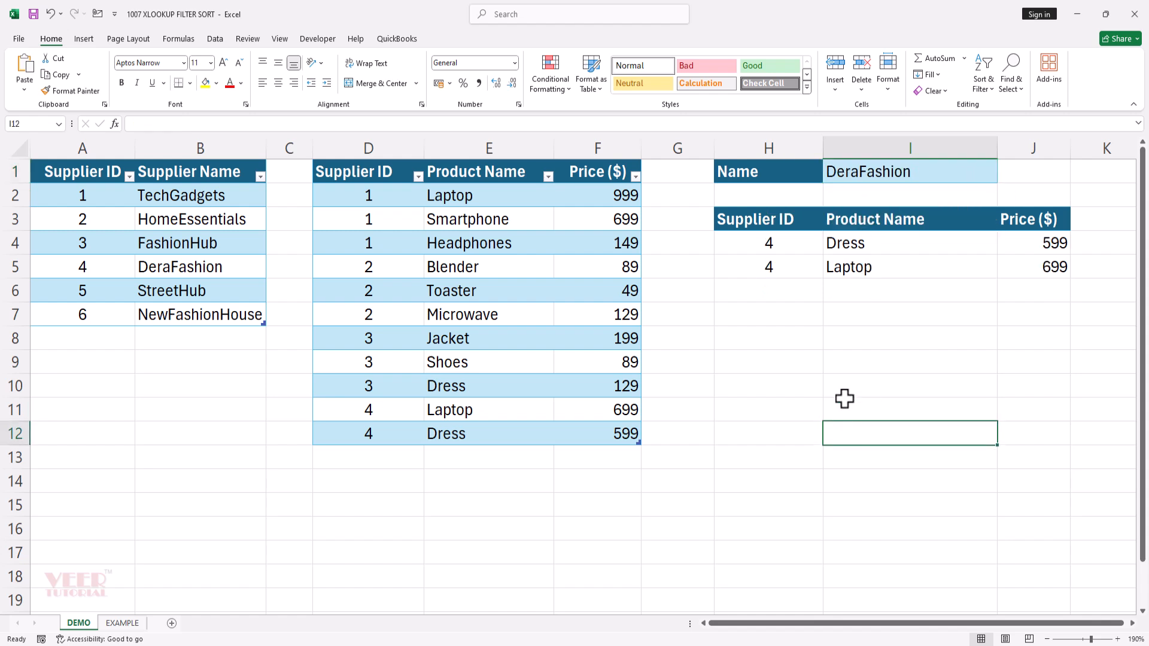
pyautogui.moveTo(774, 246); pyautogui.dragTo(1015, 262)
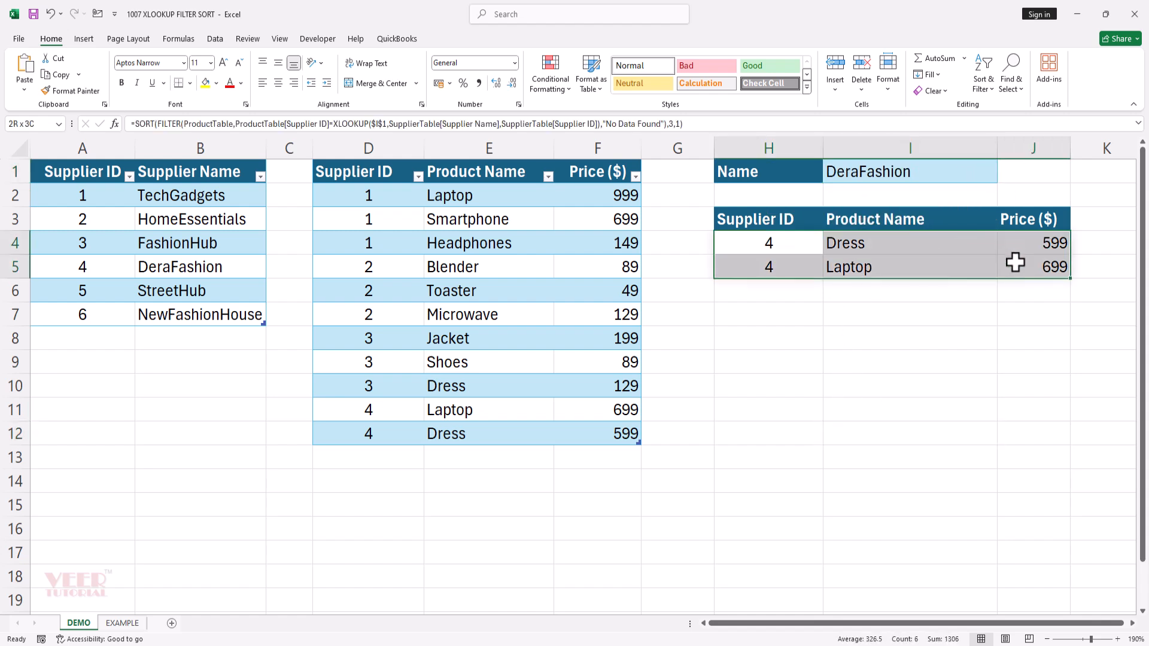
pyautogui.click(982, 382)
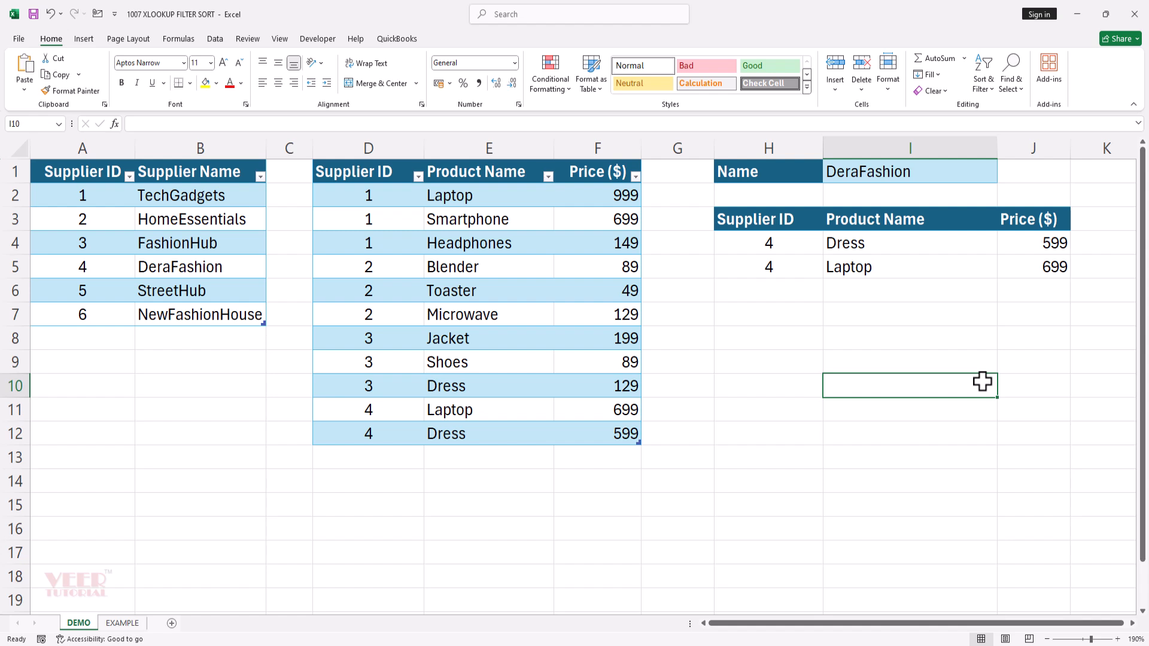
pyautogui.click(752, 376)
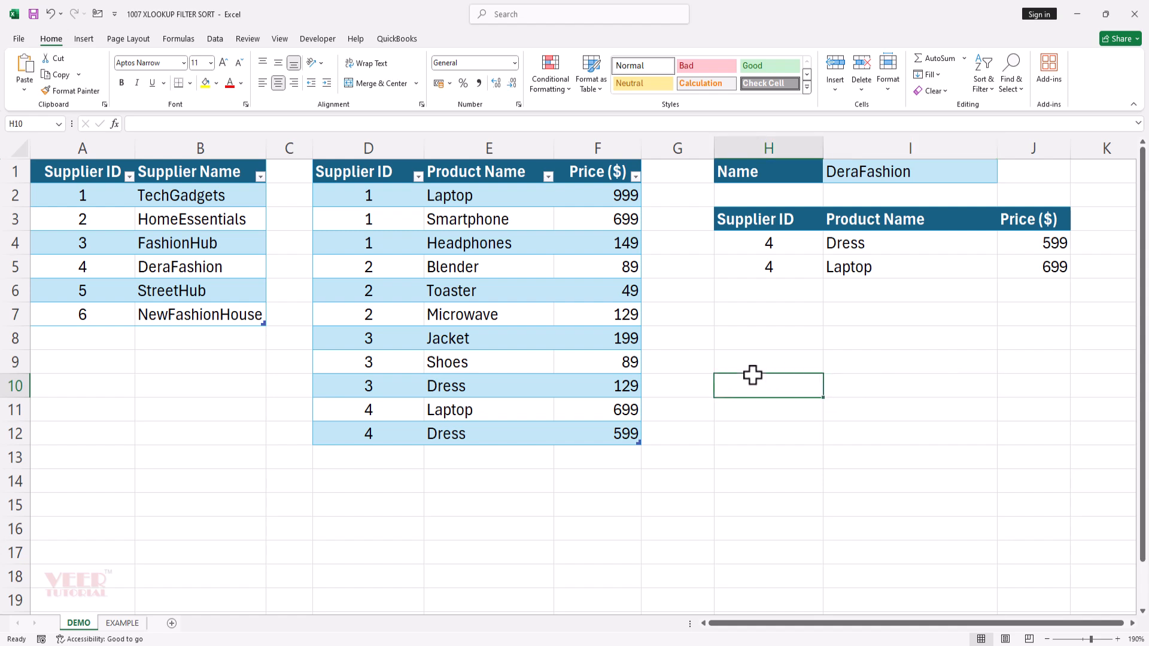